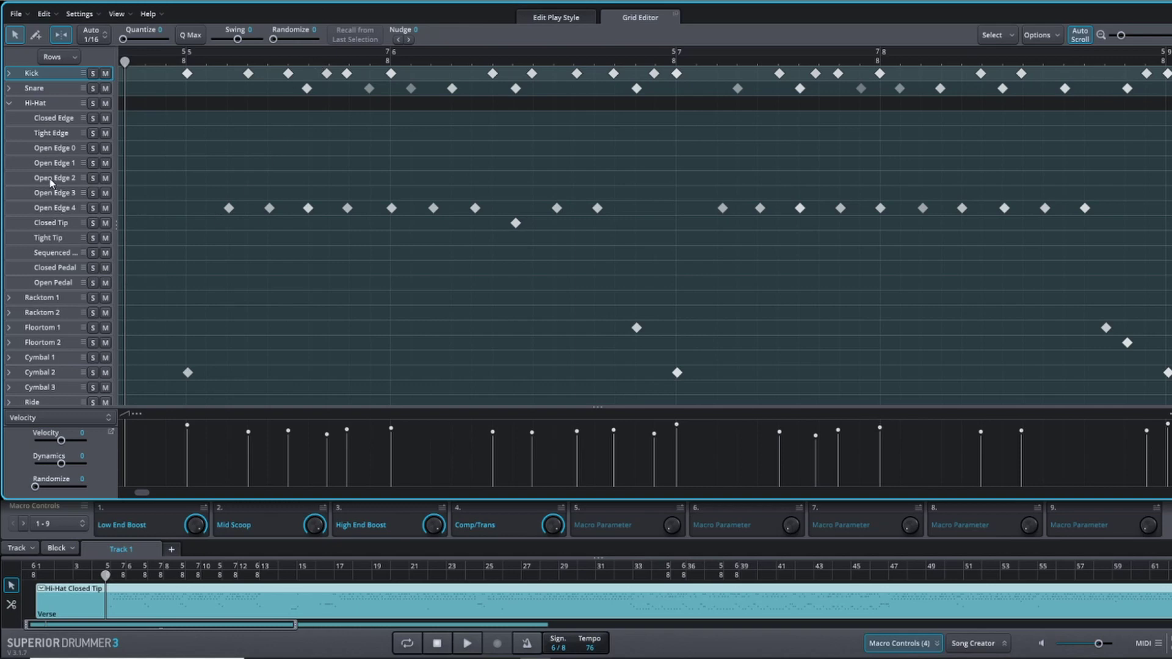
Move all the Open Edge 4 hi-hat notes and the single Closed Tip note to Open Edge 2, and play back the result
left_click_drag(165, 195, 1084, 219)
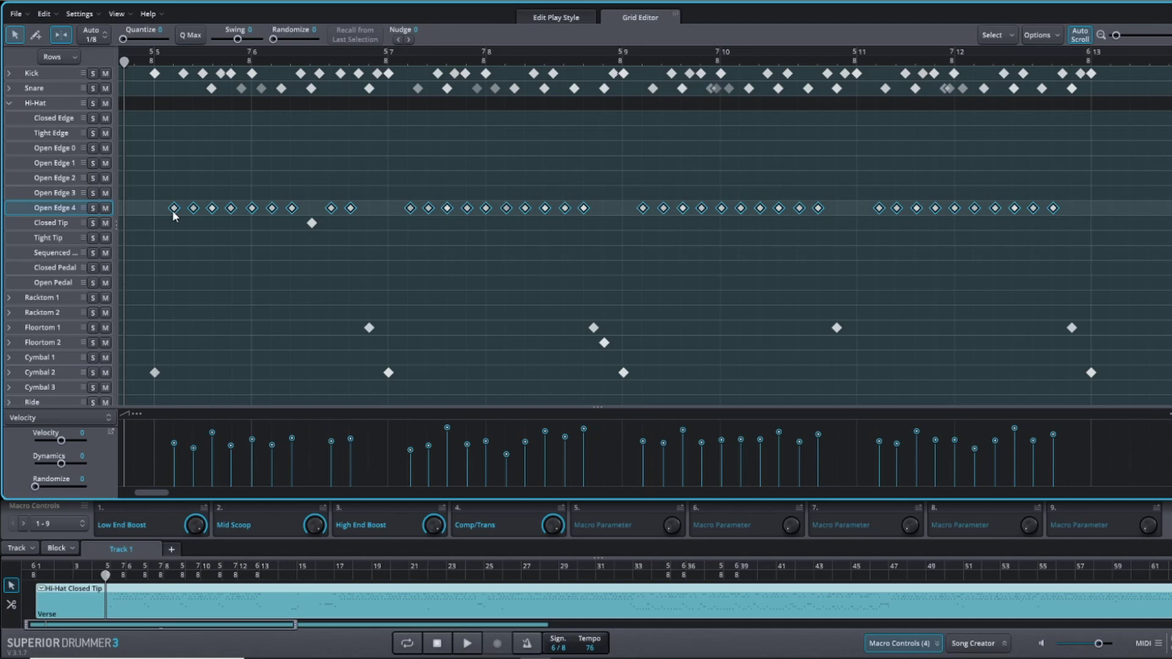
left_click_drag(173, 212, 173, 181)
left_click(312, 224)
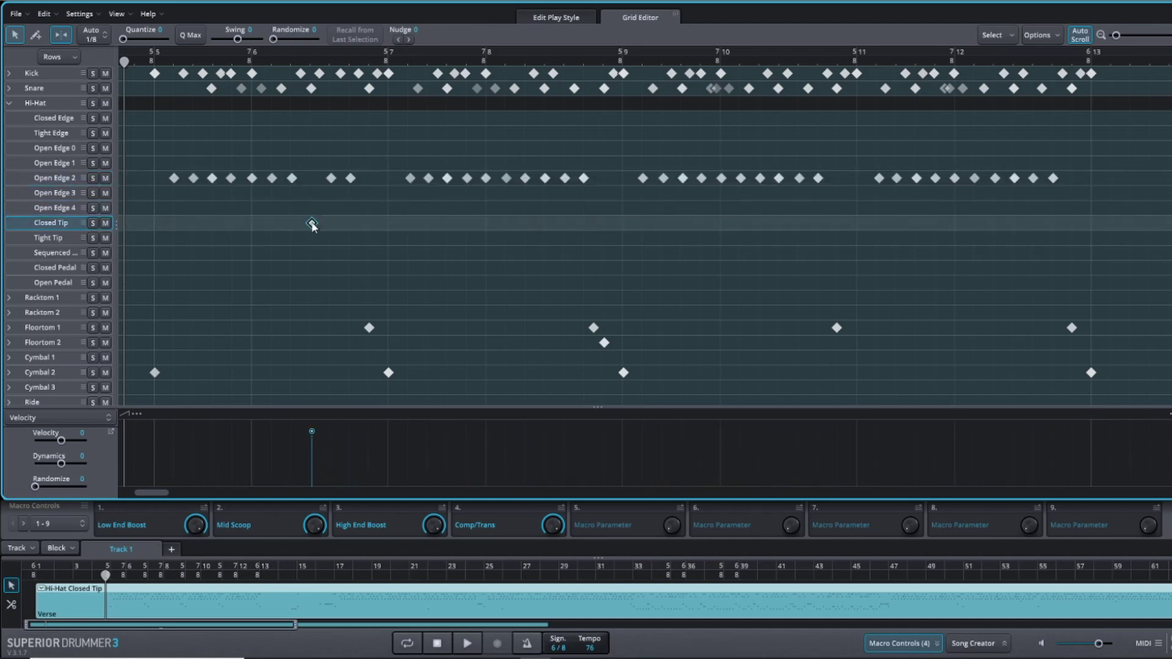
left_click_drag(312, 224, 312, 187)
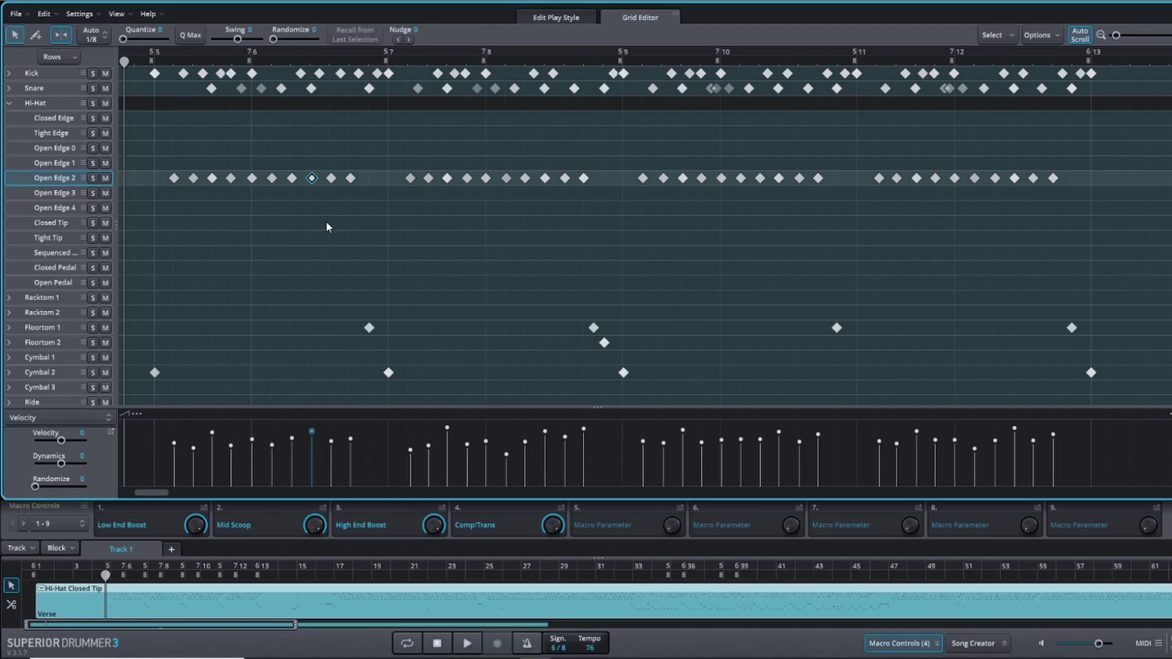
key("space")
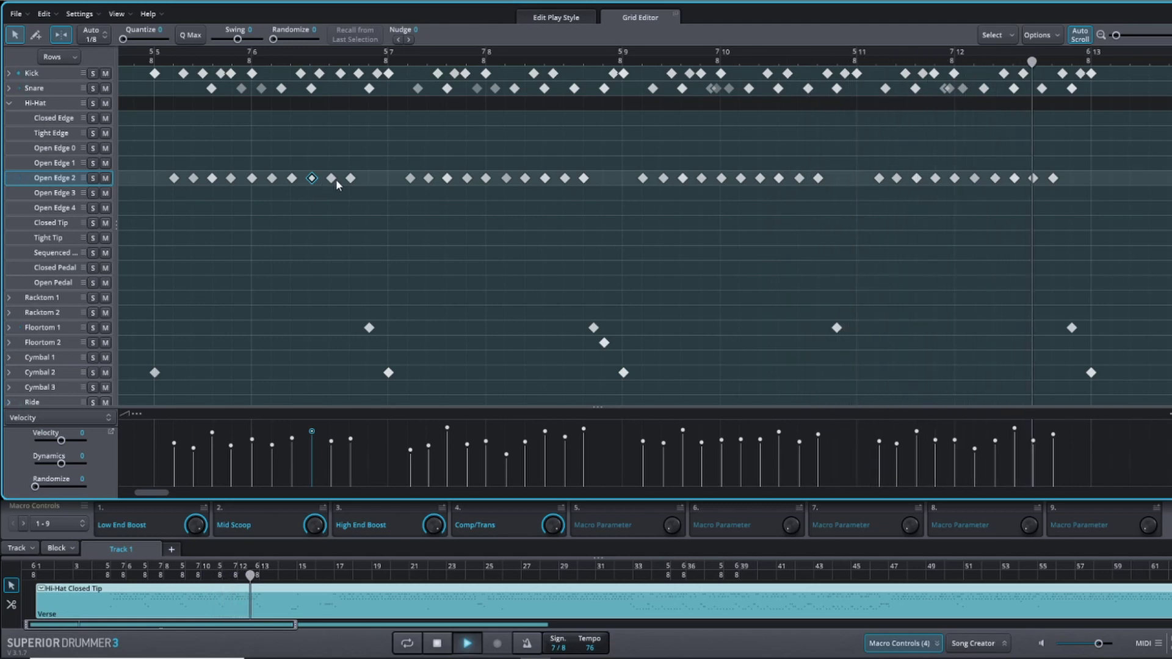
key("space")
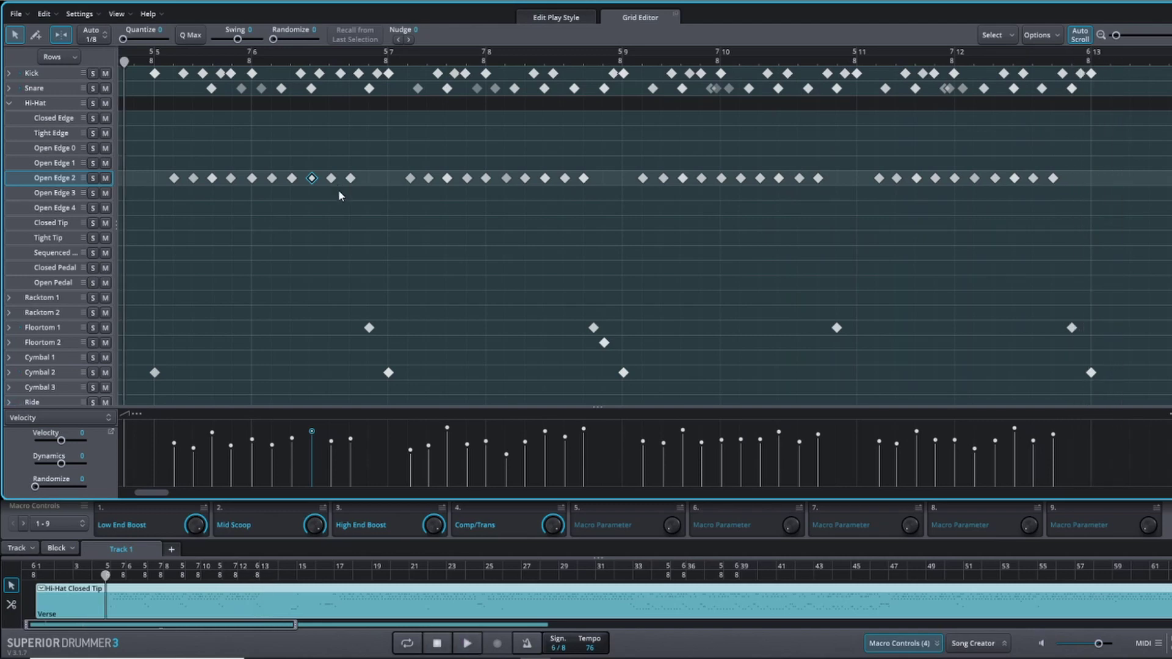
Move the last hi-hat note of each of the four phrases from Open Edge 2 to Open Edge 3, and play back the result
left_click(351, 179)
left_click(584, 178, "shift")
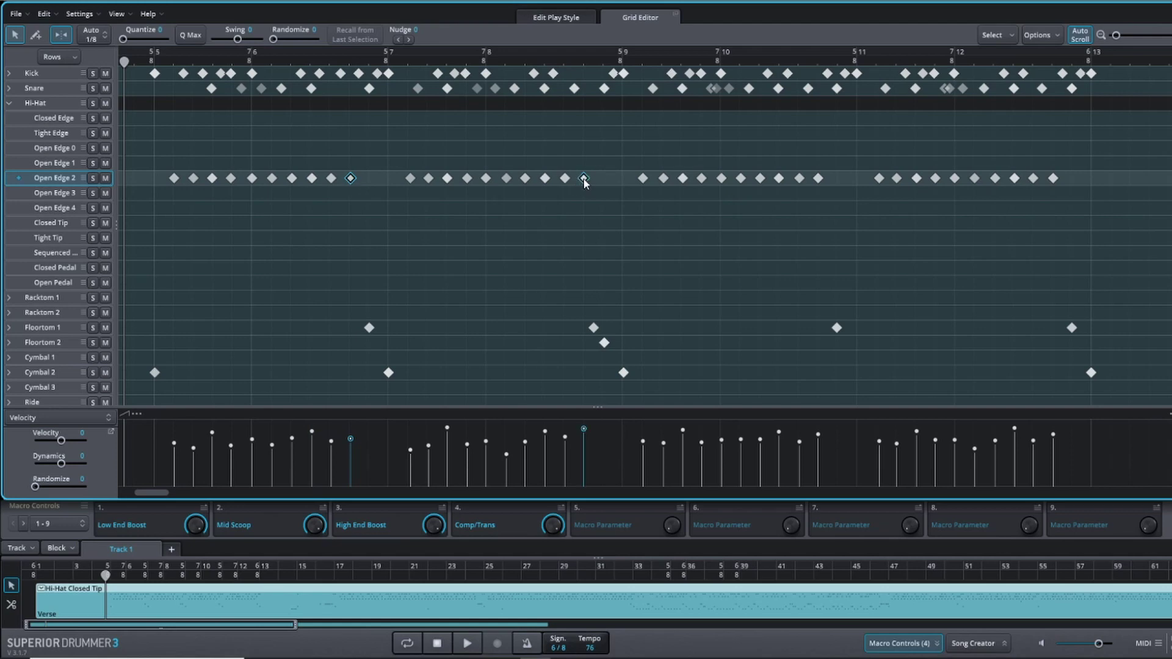
left_click(818, 178, "shift")
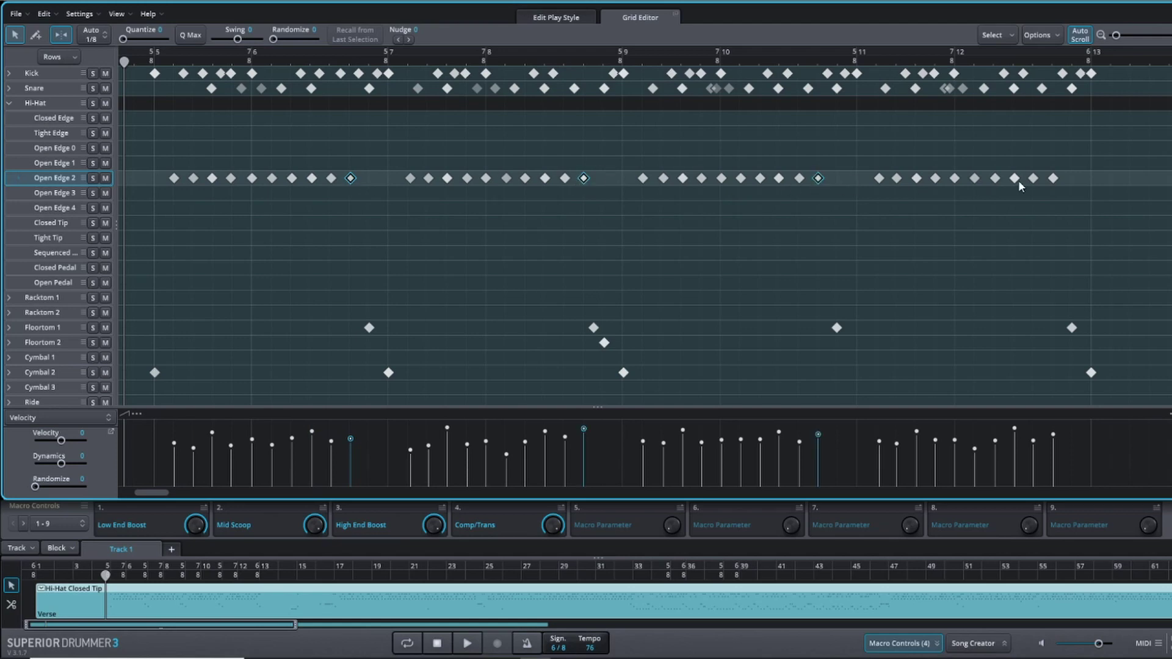
left_click(1056, 178, "shift")
left_click_drag(351, 180, 352, 193)
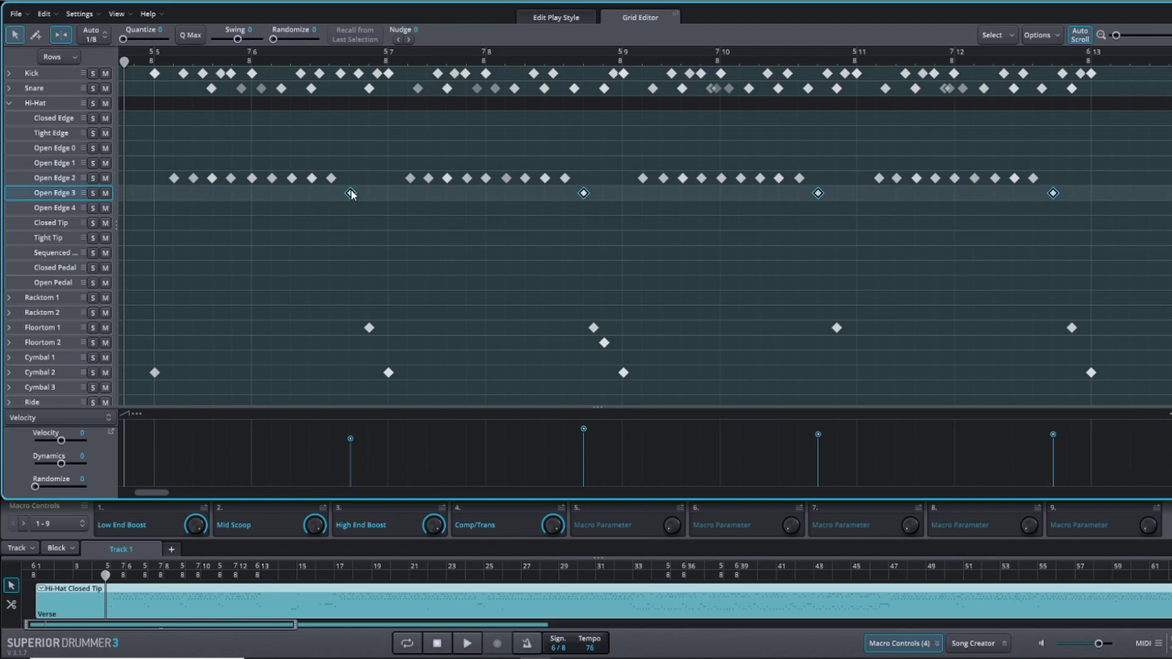
left_click(276, 208)
key("space")
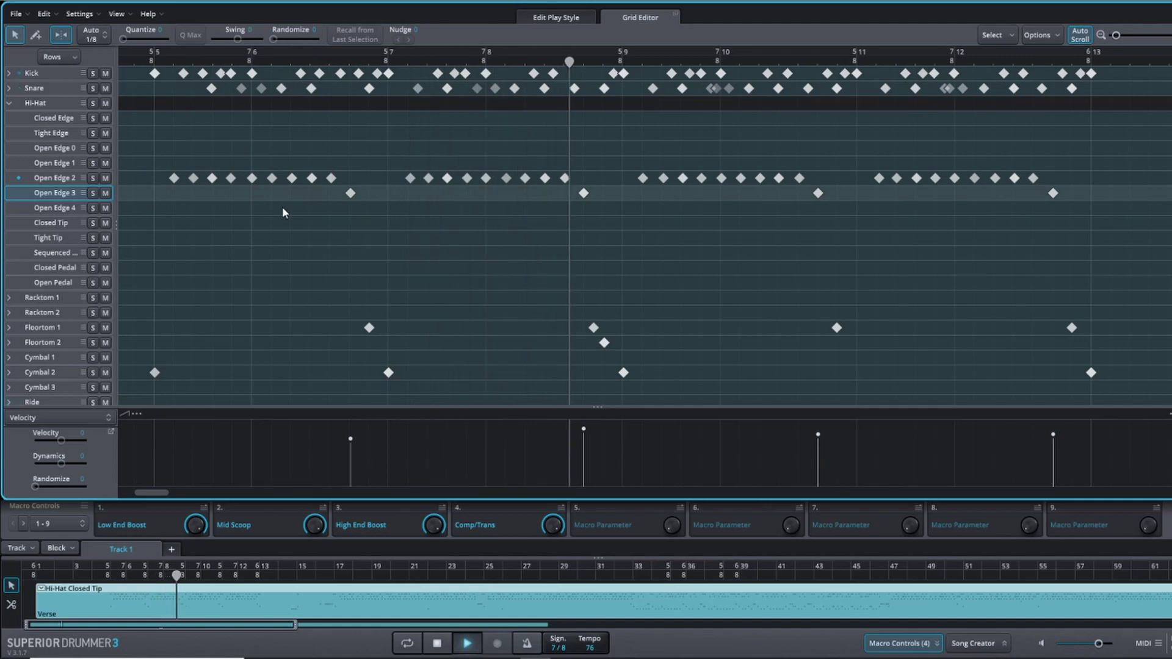
key("space")
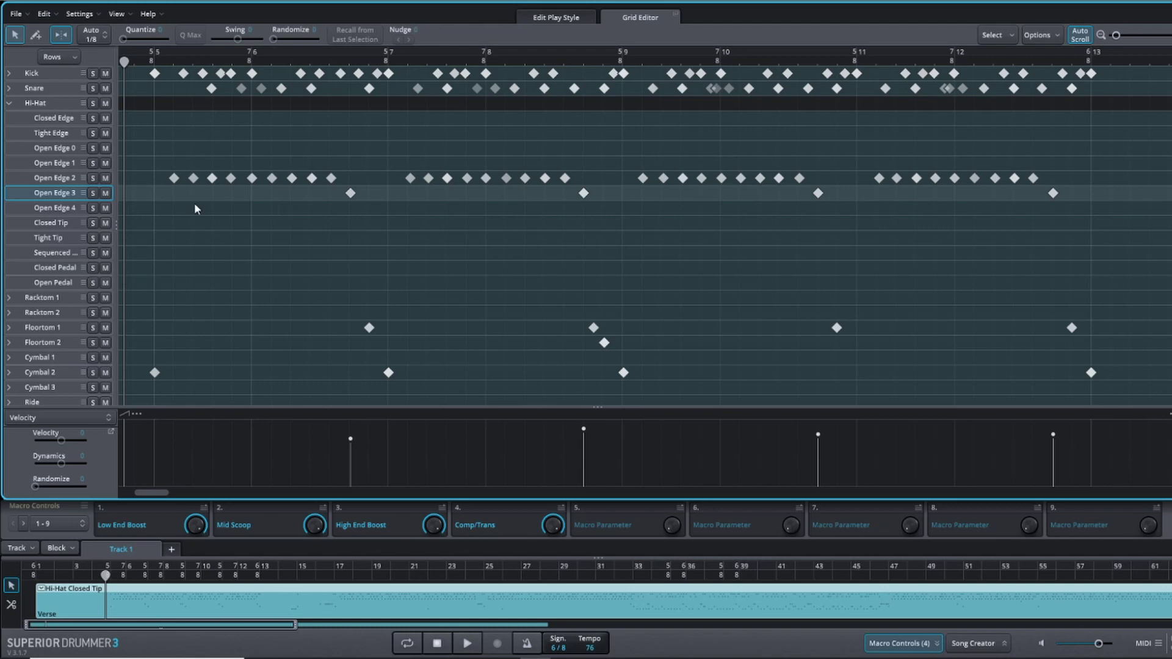
Lower the velocity of all Open Edge 2 and Open Edge 3 notes together, bringing the third note to 87
left_click(174, 178)
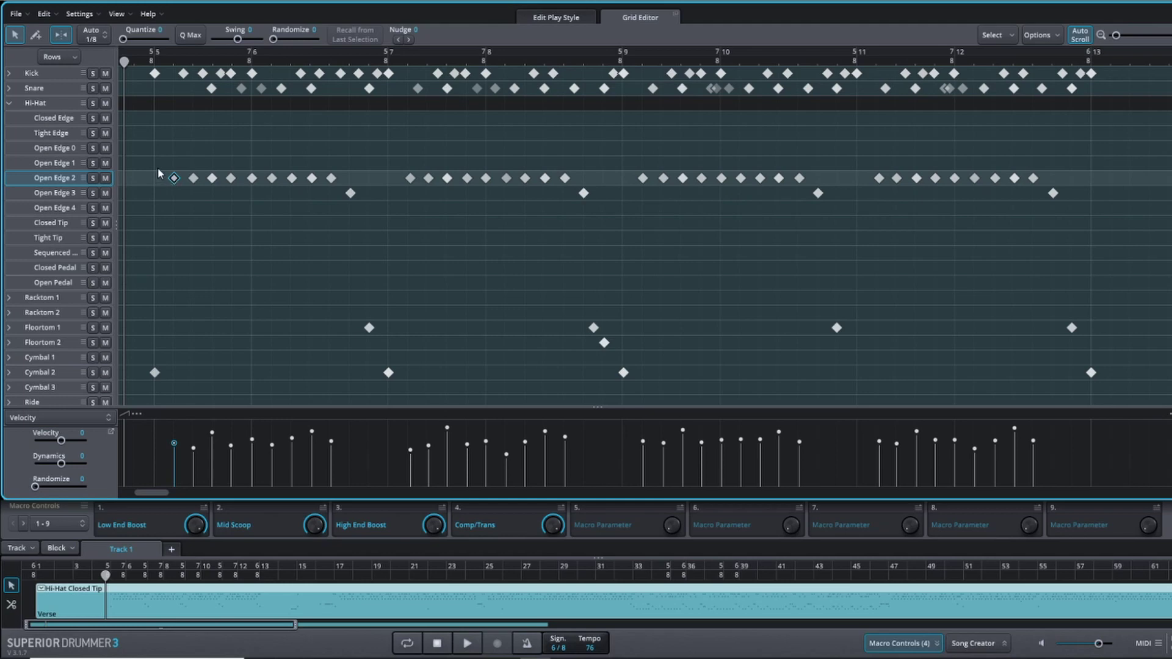
left_click_drag(163, 166, 1067, 219)
left_click_drag(212, 430, 212, 441)
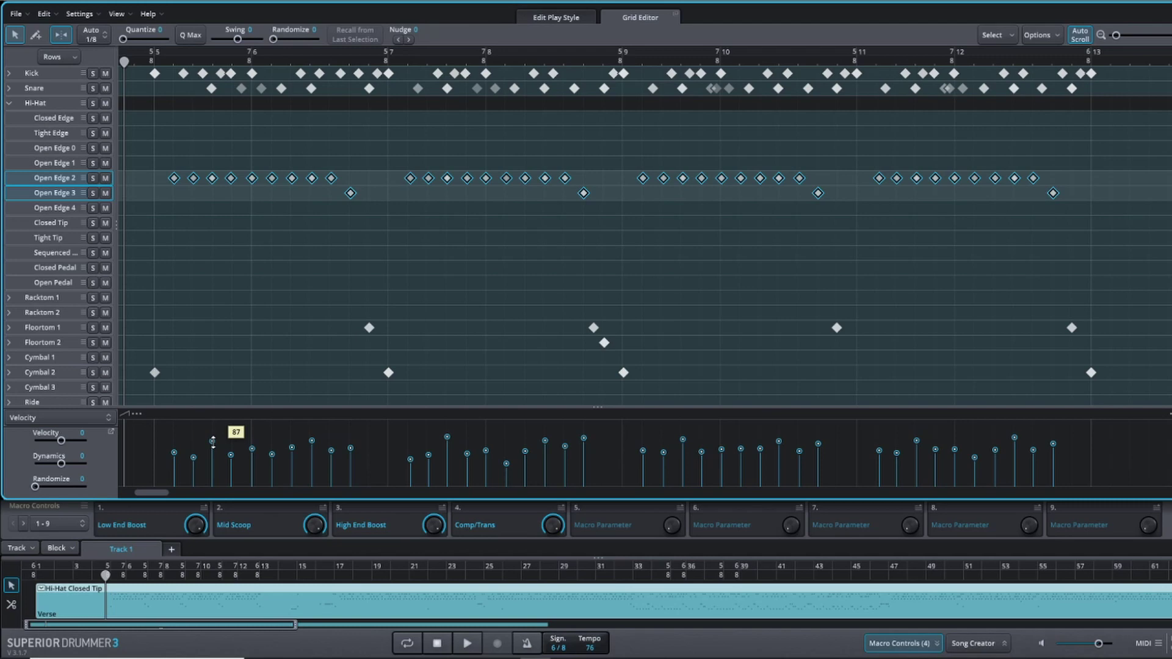
left_click(181, 203)
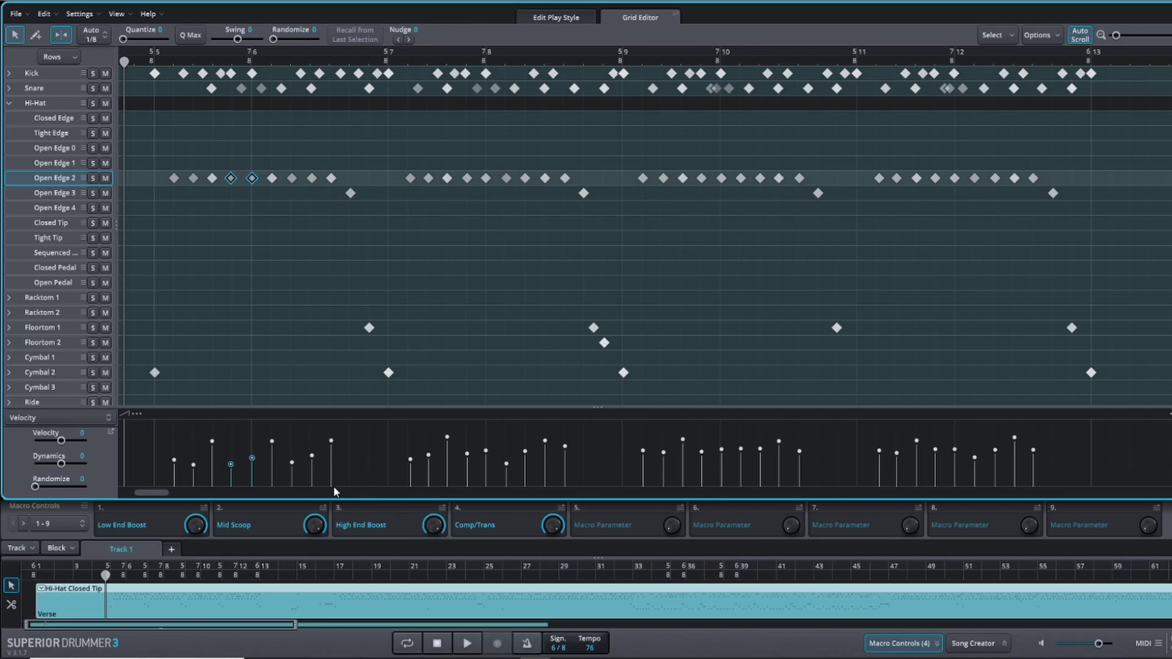
Shape the first phrase's hi-hat accents during playback, lowering its last Open Edge 2 note to velocity 47
key("space")
left_click_drag(333, 486, 330, 461)
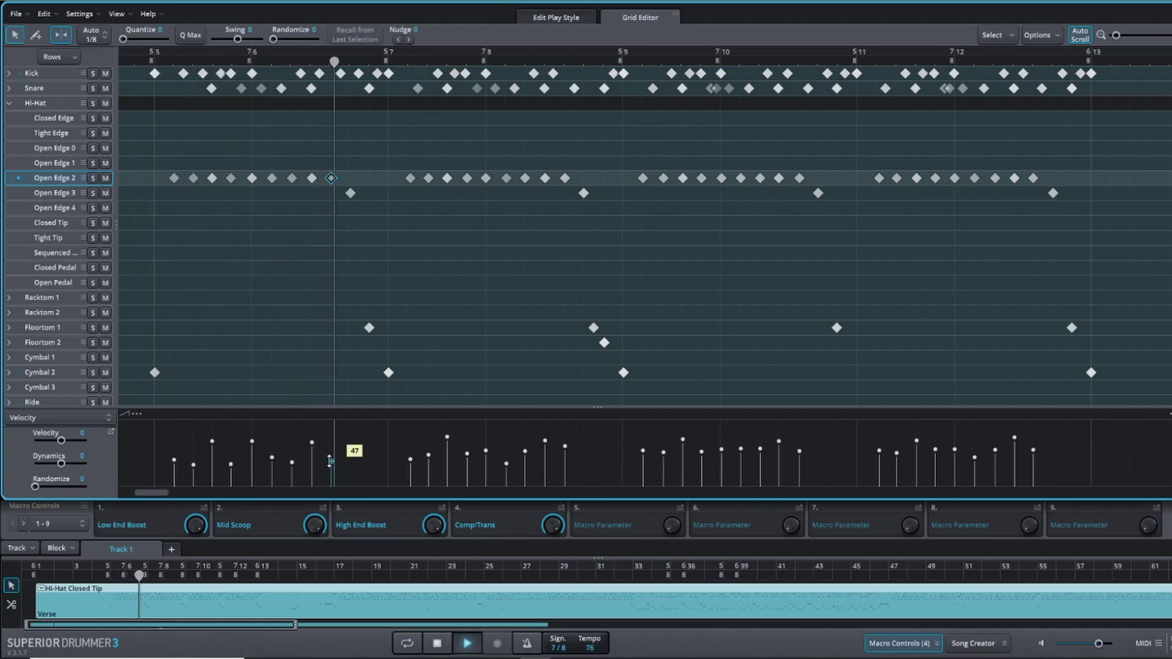
key("space")
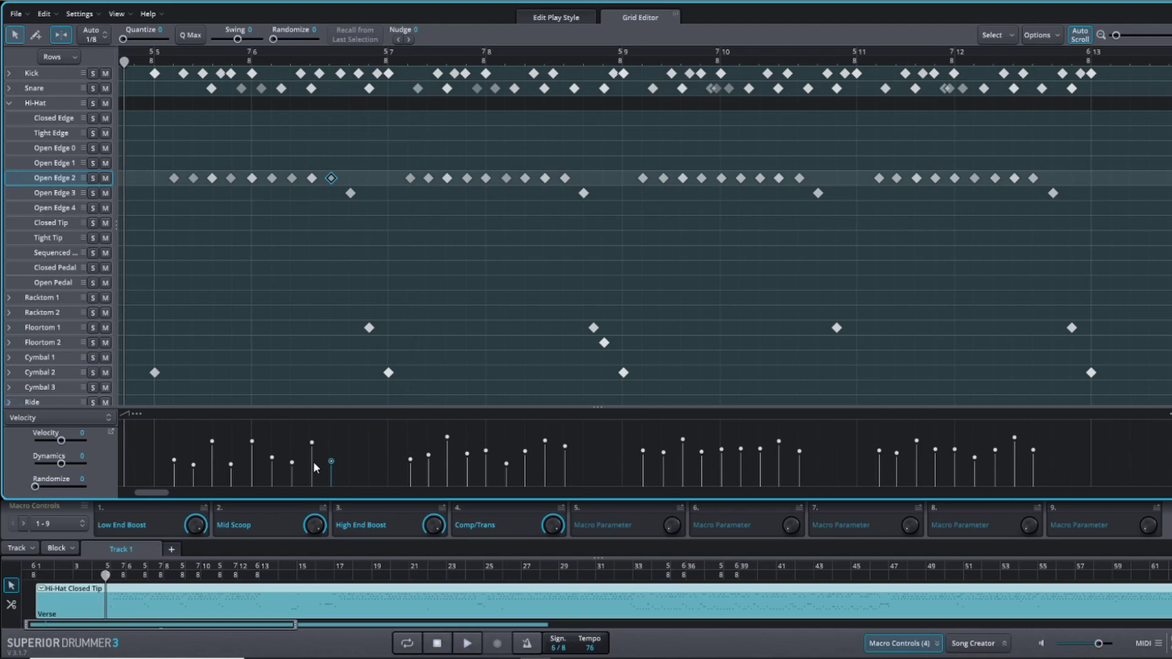
Raise the first phrase's soft Open Edge 2 notes by 8 velocity and play back the groove
left_click_drag(167, 459, 334, 459)
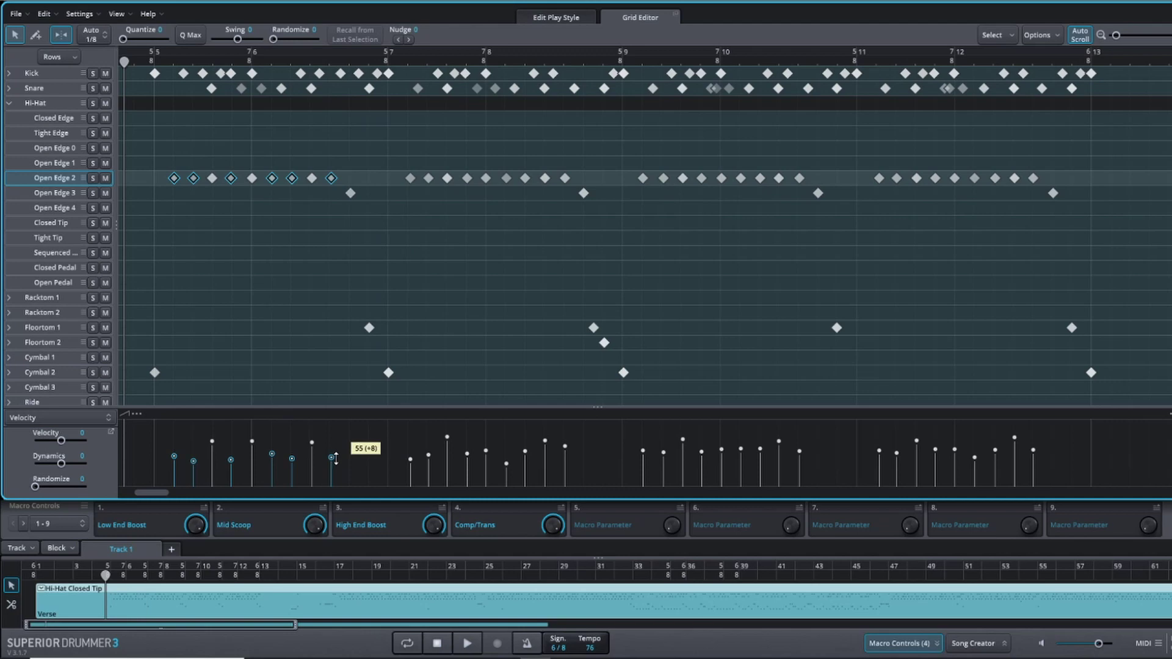
key("space")
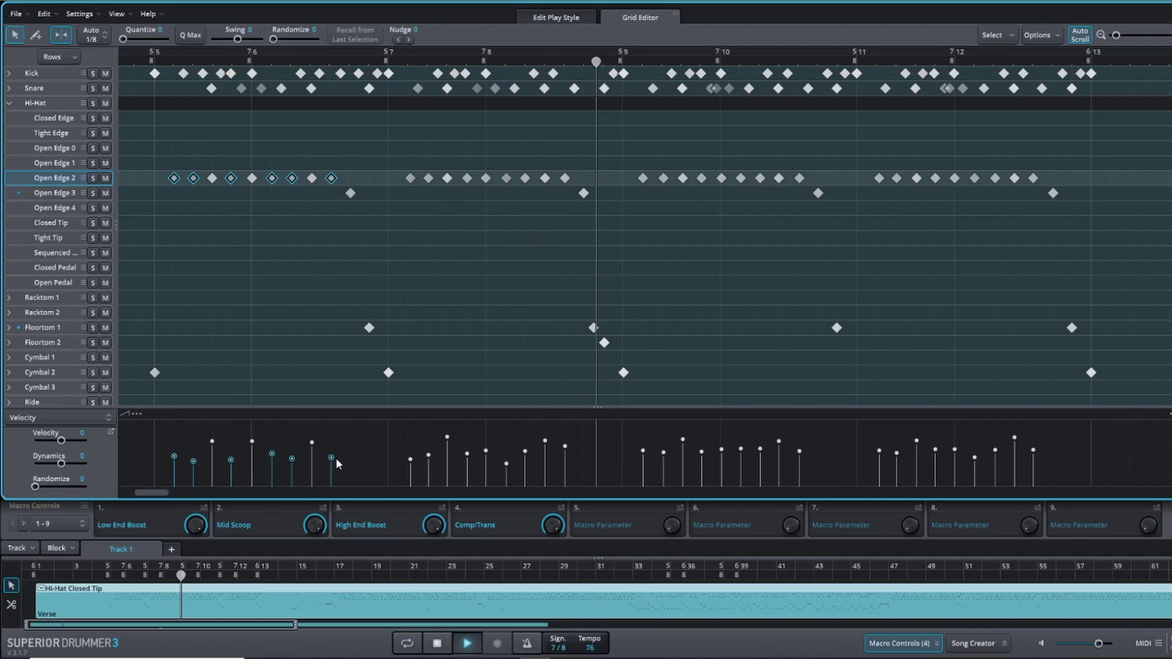
key("space")
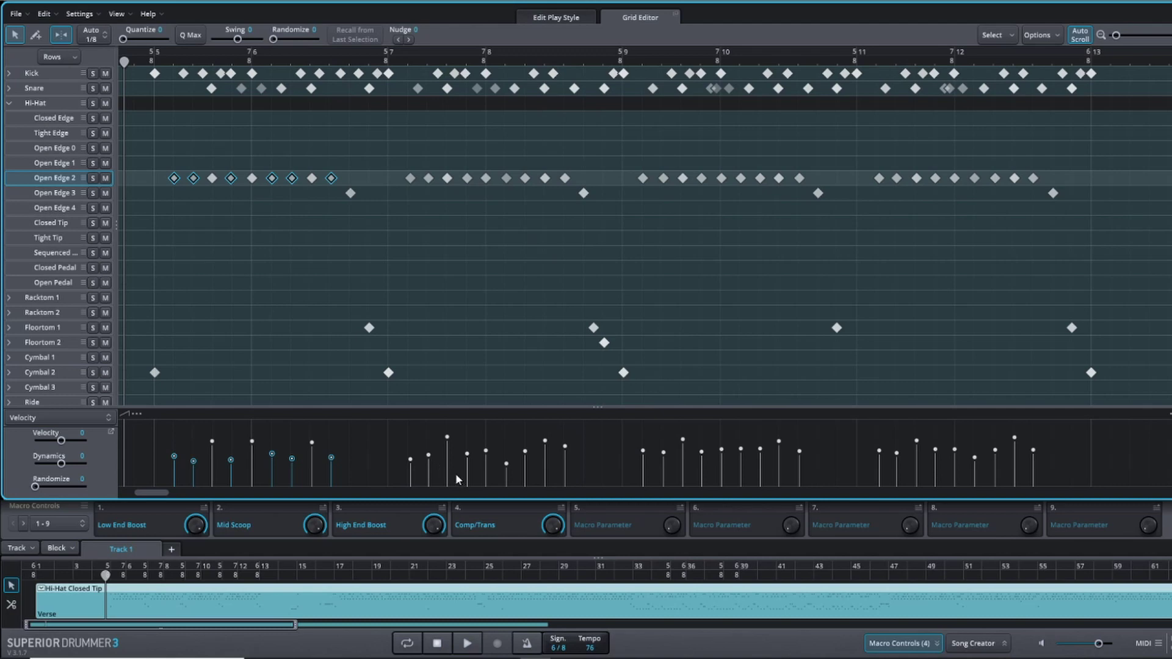
Shape the hi-hat accents in the remaining phrases, raising the second phrase's fifth note to velocity 87 and softening the notes between accents
left_click_drag(485, 451, 485, 440)
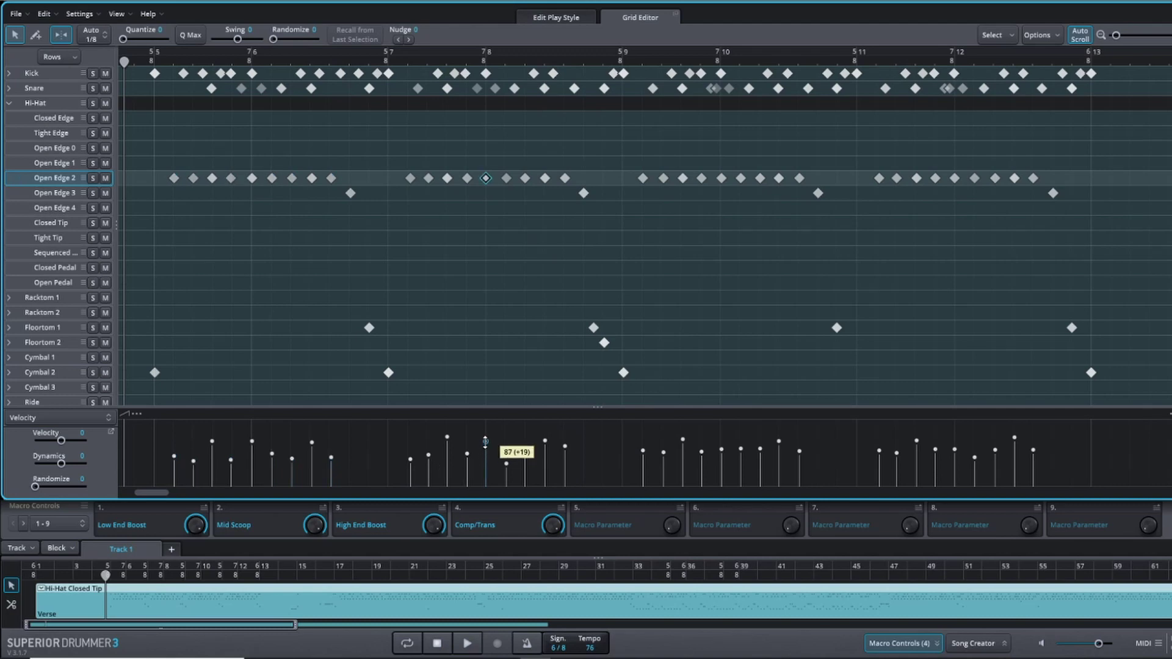
left_click(525, 454)
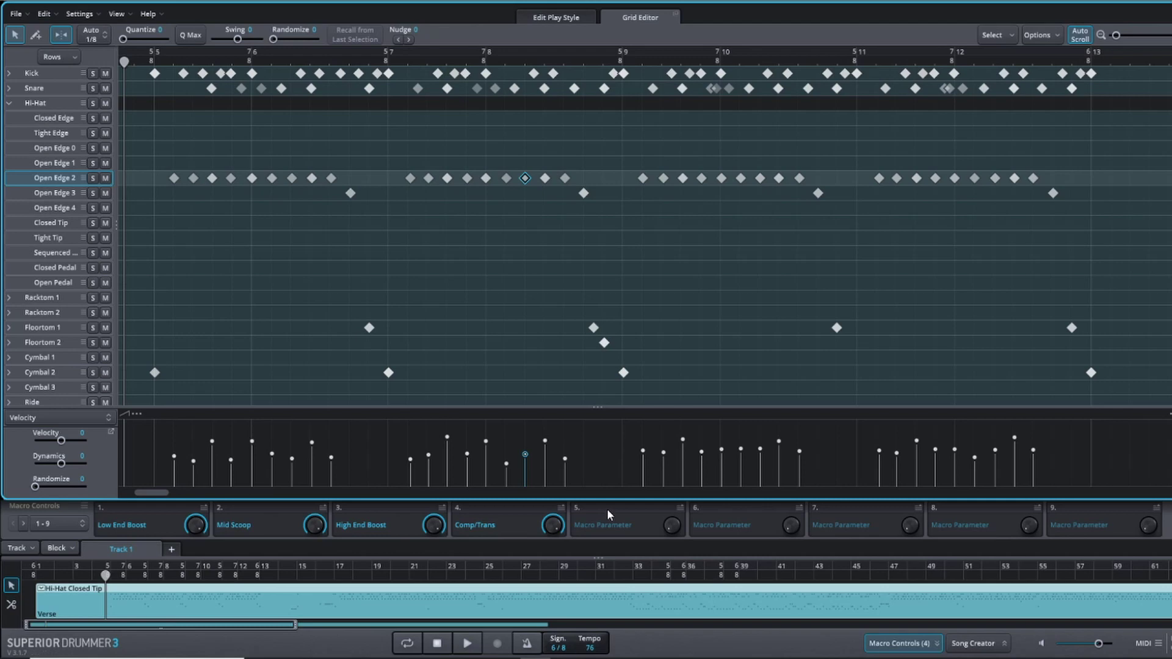
left_click_drag(871, 449, 996, 453)
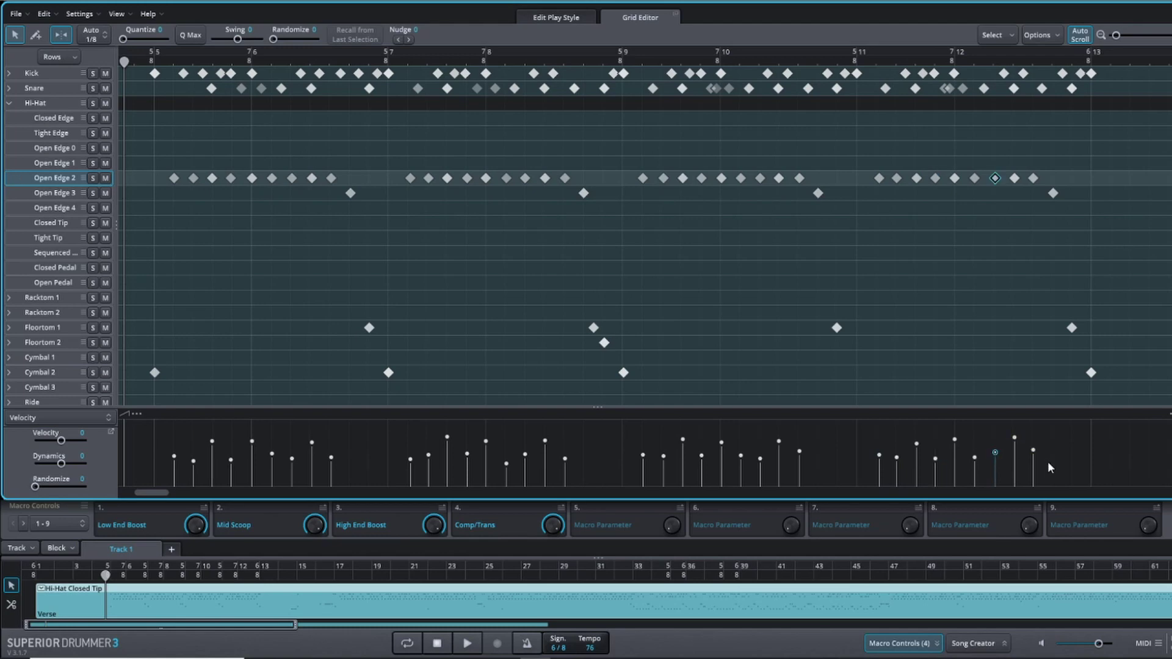
key("space")
Select all the Open Edge 2 and Open Edge 3 notes and set their Velocity adjustment to -3 and Dynamics to 9
left_click_drag(159, 165, 1070, 209)
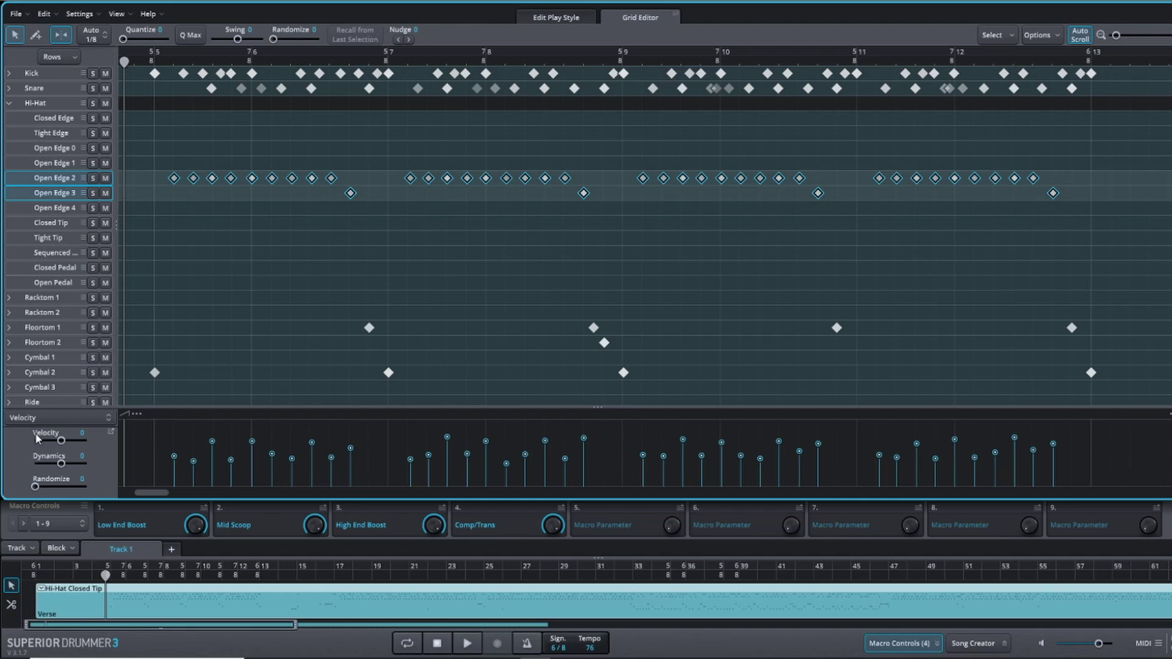
left_click_drag(61, 438, 60, 440)
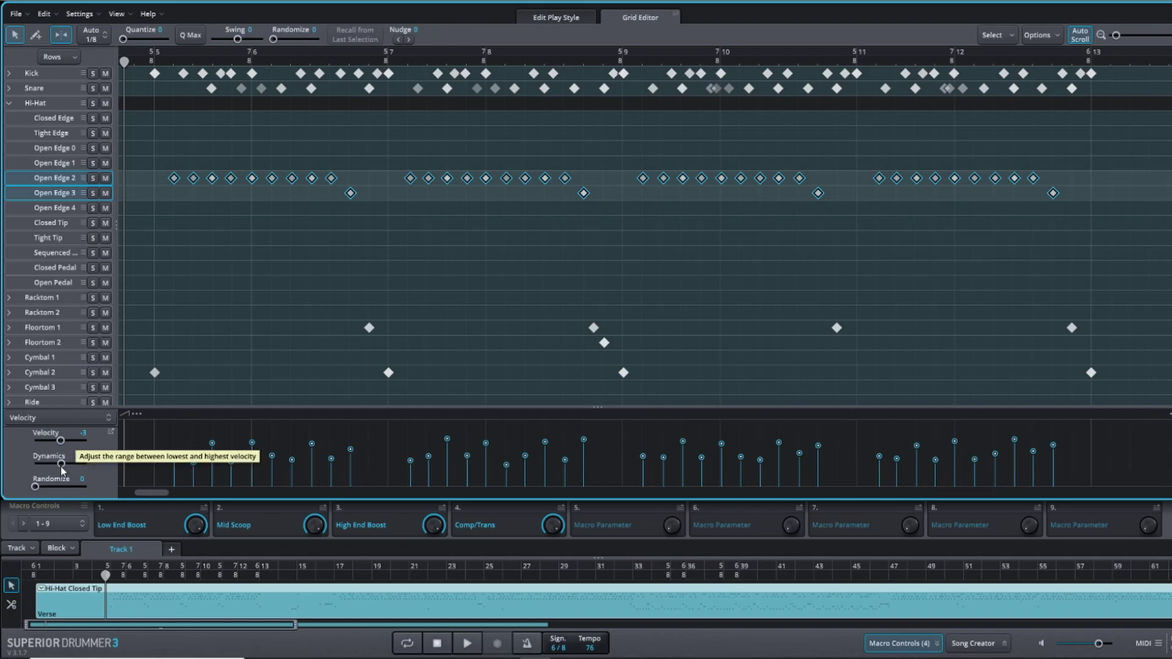
left_click_drag(62, 467, 64, 468)
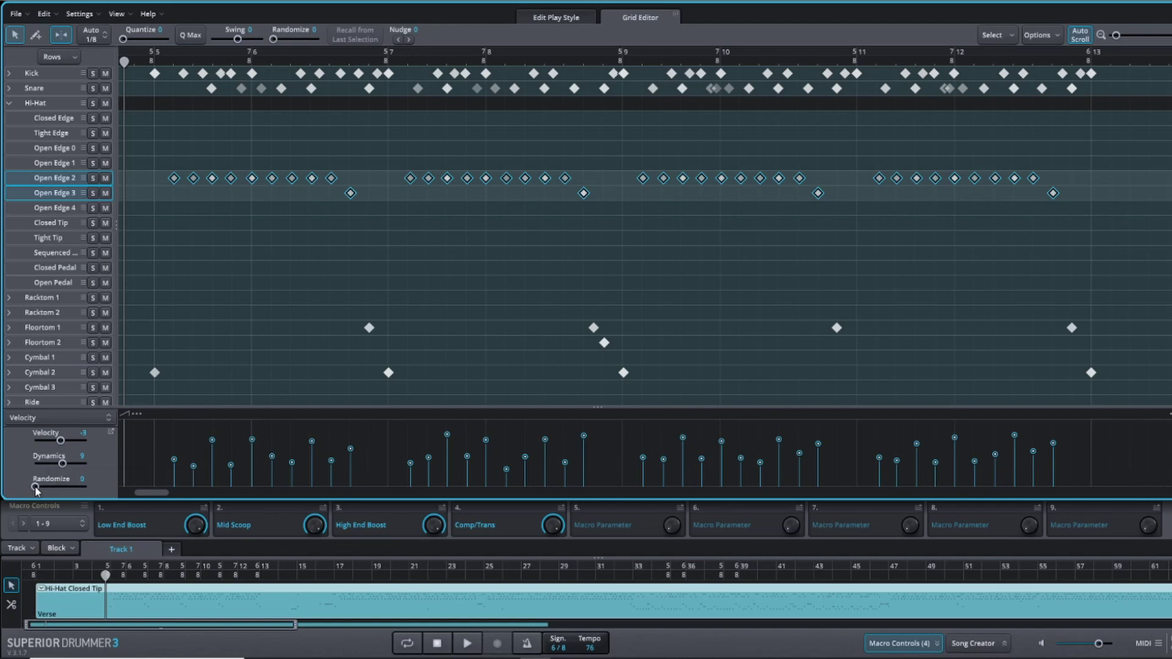
mouse_move(34, 488)
left_mouse_down()
mouse_move(87, 486)
mouse_move(35, 487)
left_mouse_up()
Quantize the selected hi-hat notes by 66 with Swing kept at 0, and play back the groove
mouse_move(238, 39)
left_mouse_down()
mouse_move(251, 40)
mouse_move(238, 39)
left_mouse_up()
left_click_drag(125, 34, 153, 40)
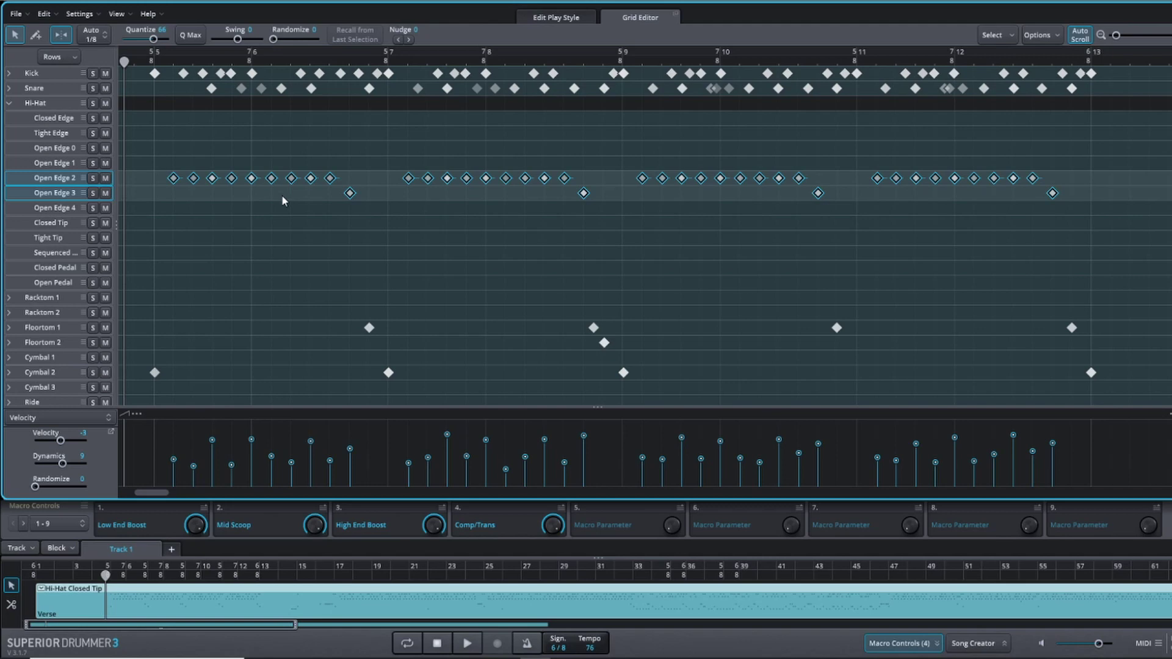
key("space")
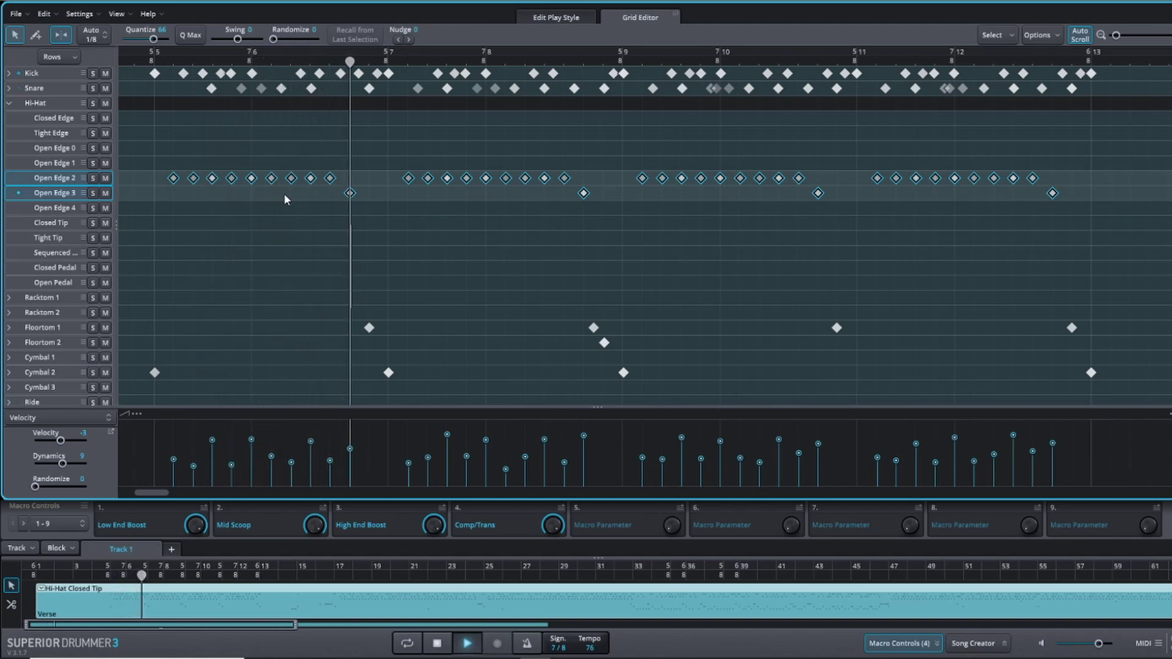
left_click(290, 196)
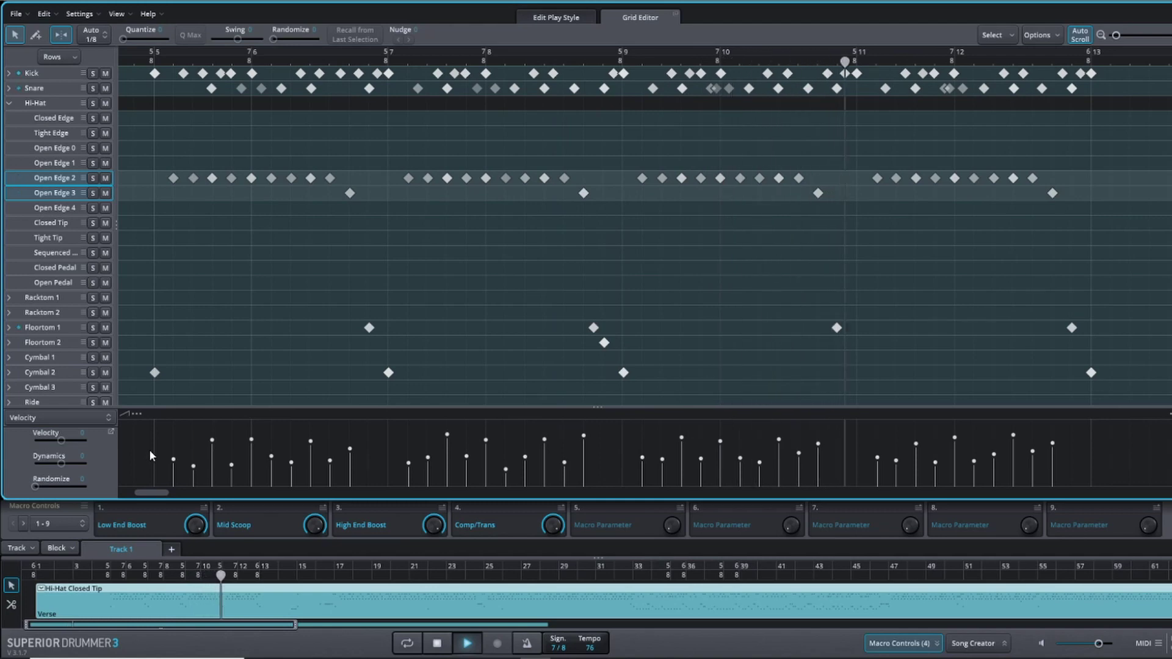
key("space")
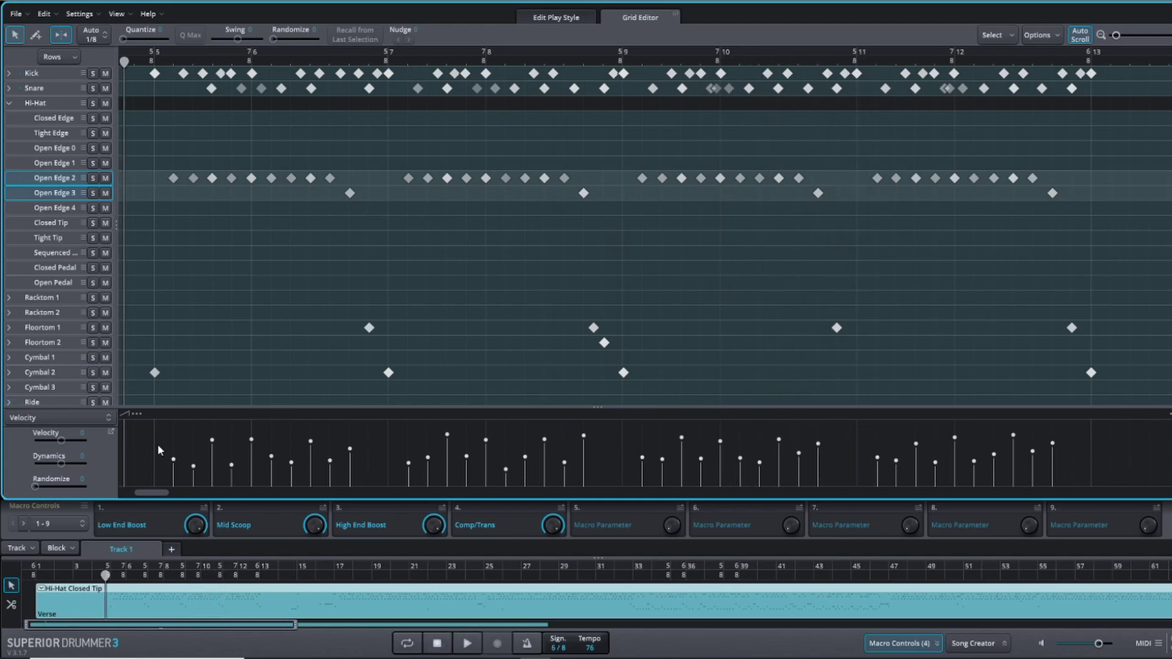
Raise the soft Open Edge 2 notes' velocity by 6 across all phrases, and slightly raise the second phrase's quietest note
left_click_drag(163, 451, 387, 484)
left_click(380, 471)
left_click_drag(162, 455, 1008, 483)
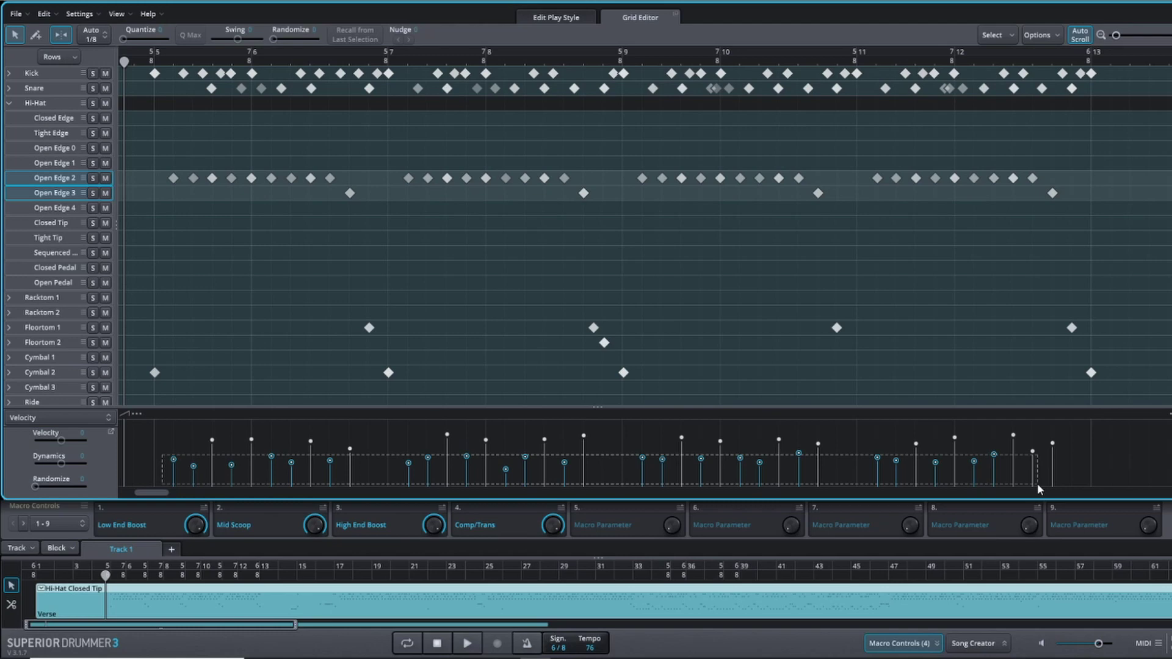
left_click_drag(1038, 483, 1037, 484)
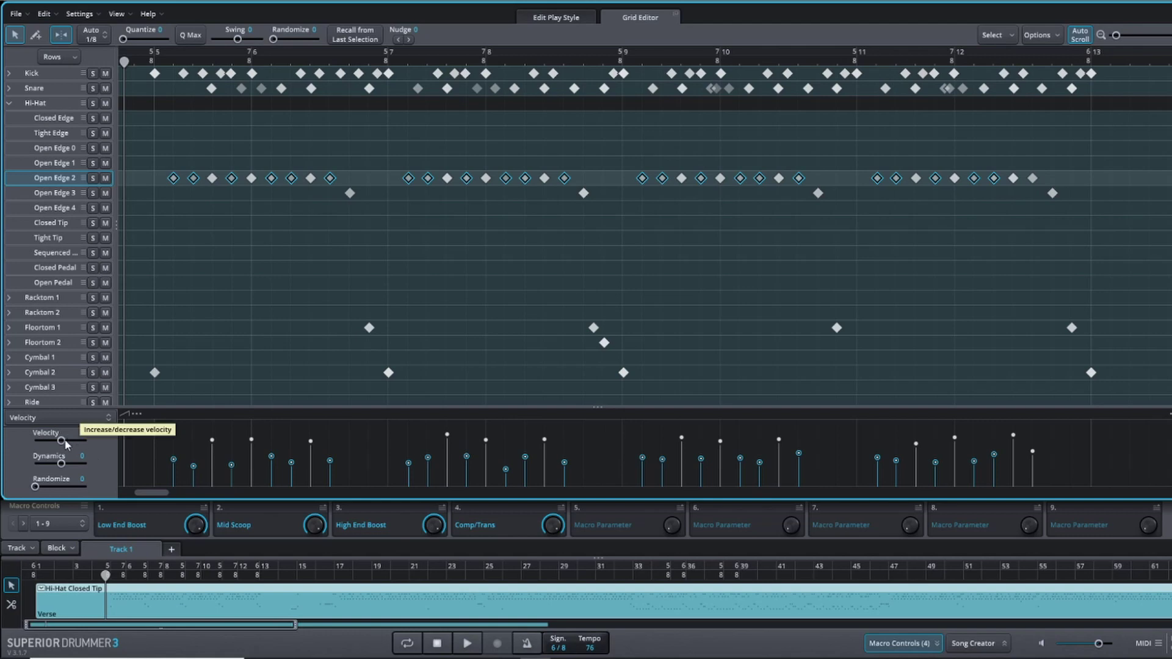
left_click_drag(63, 441, 68, 444)
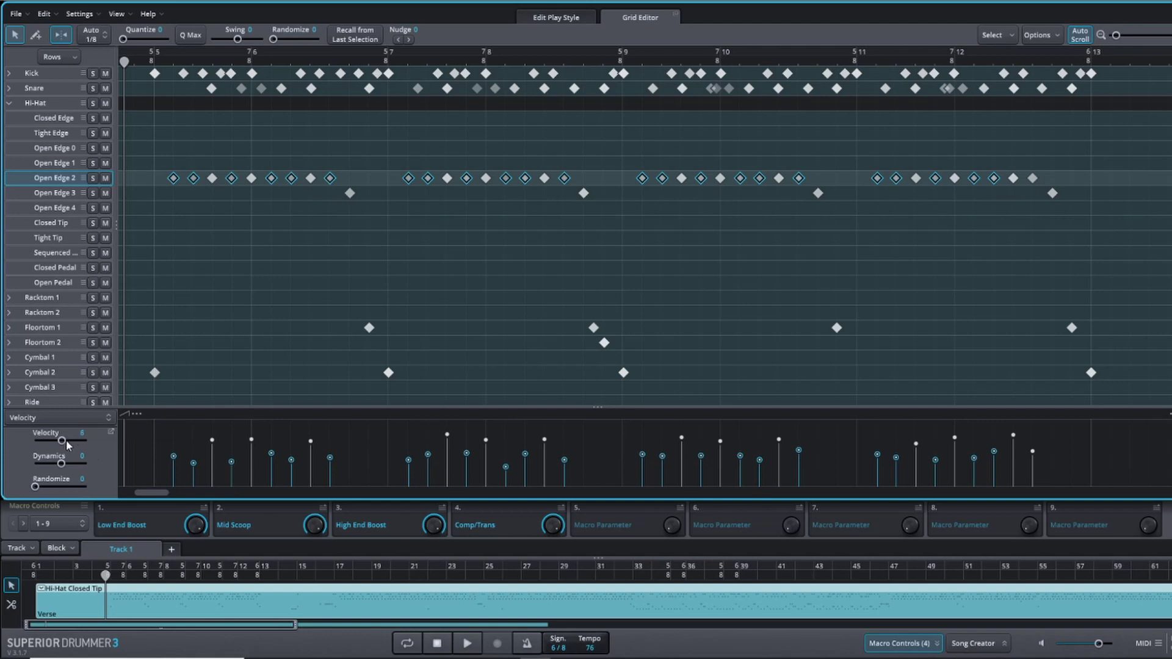
left_click(157, 448)
key("space")
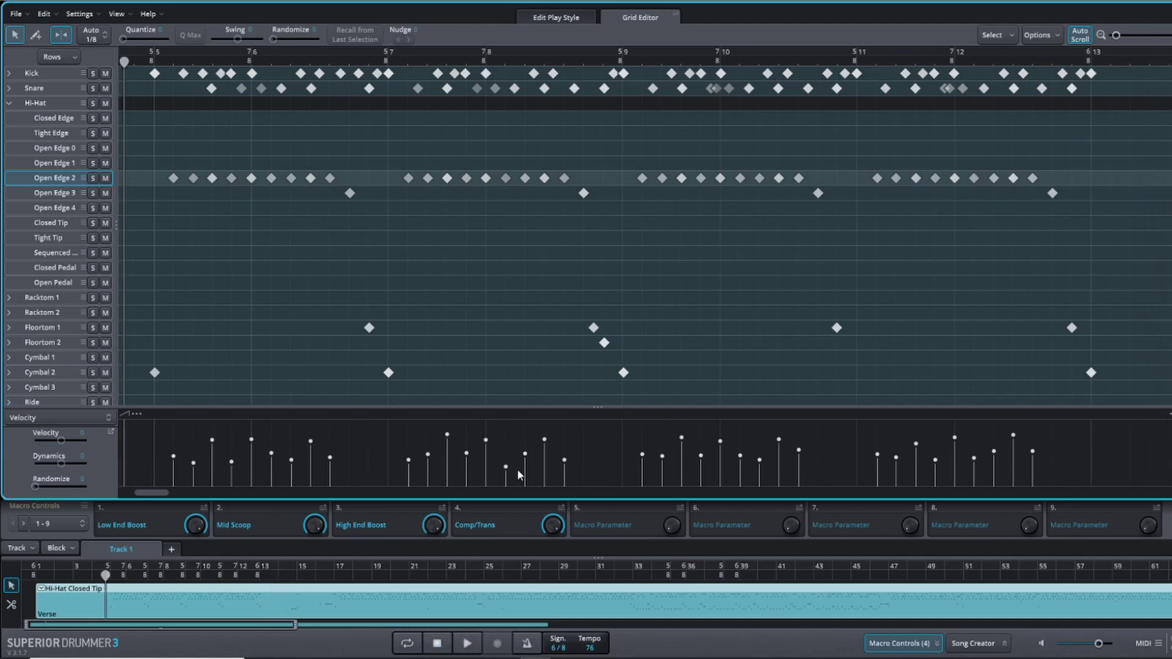
left_click_drag(506, 467, 507, 463)
Select the kick notes of the groove from bar 5 to bar 13 and play back the groove
left_click_drag(148, 69, 1103, 76)
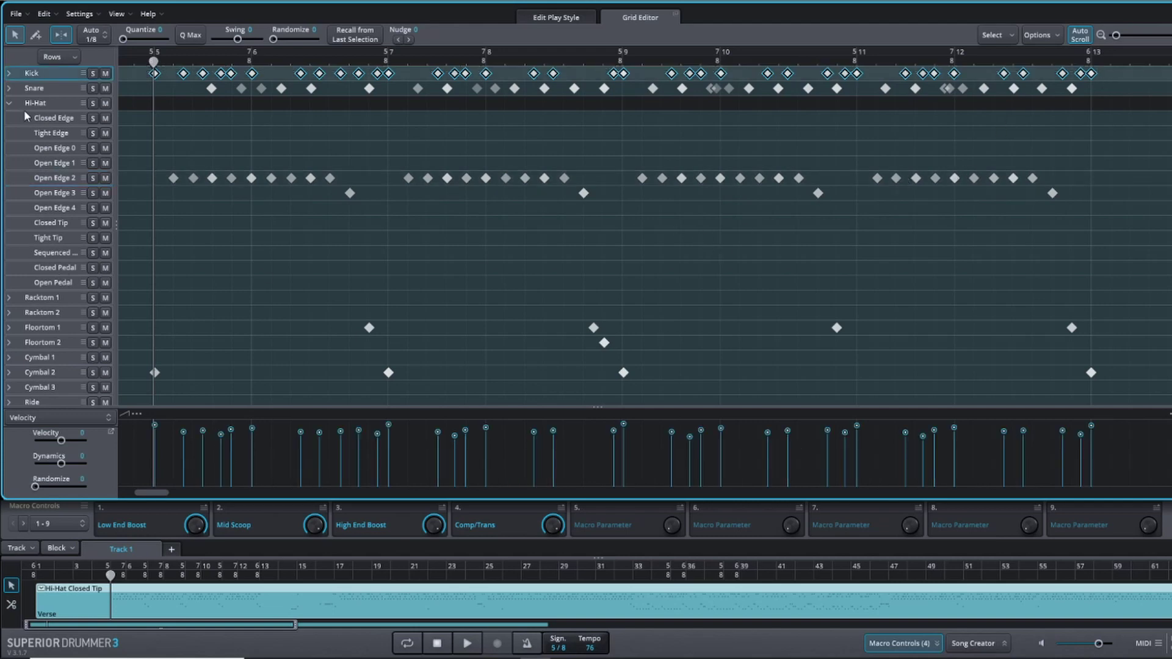
left_click(91, 34)
left_click(122, 141)
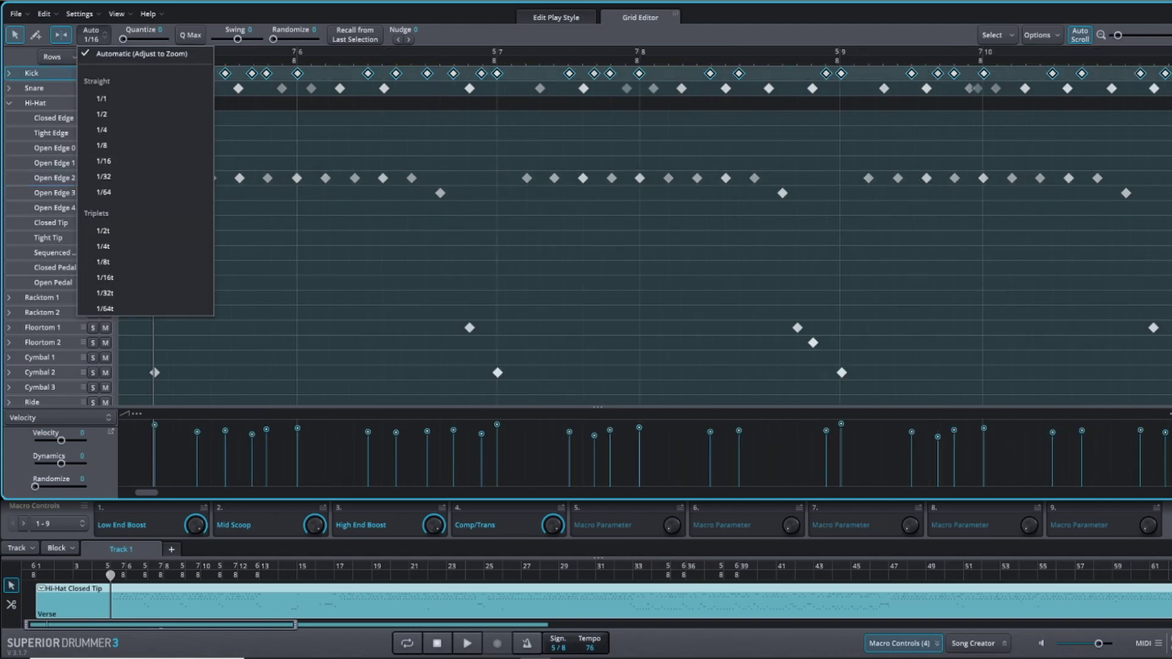
left_click(232, 9)
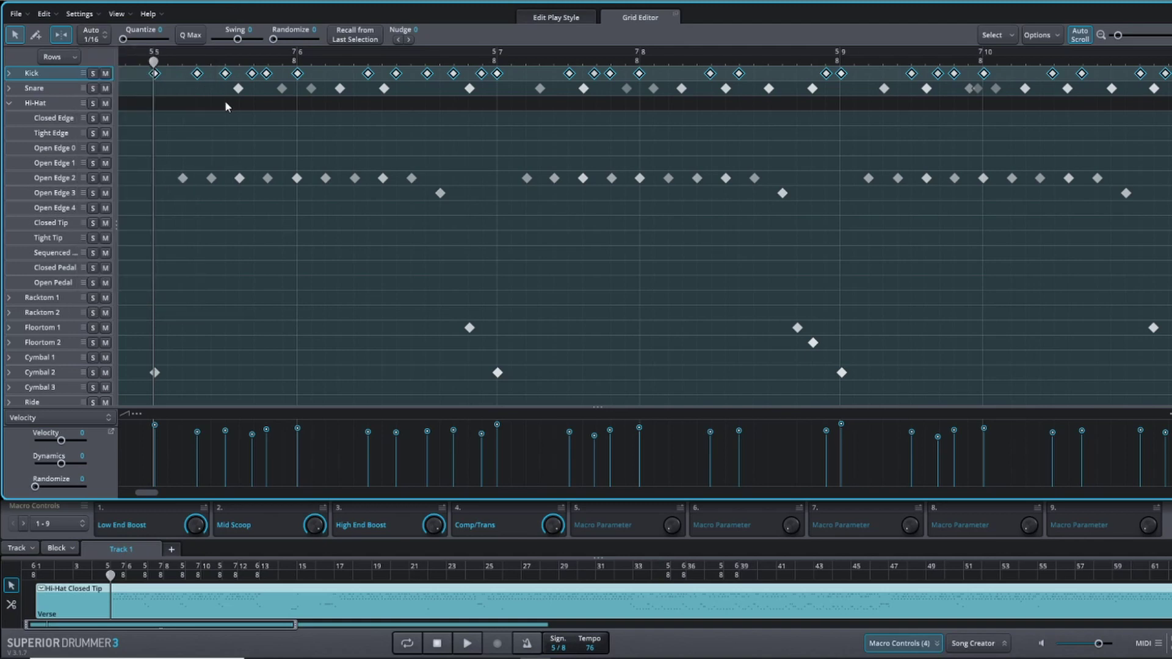
key("space")
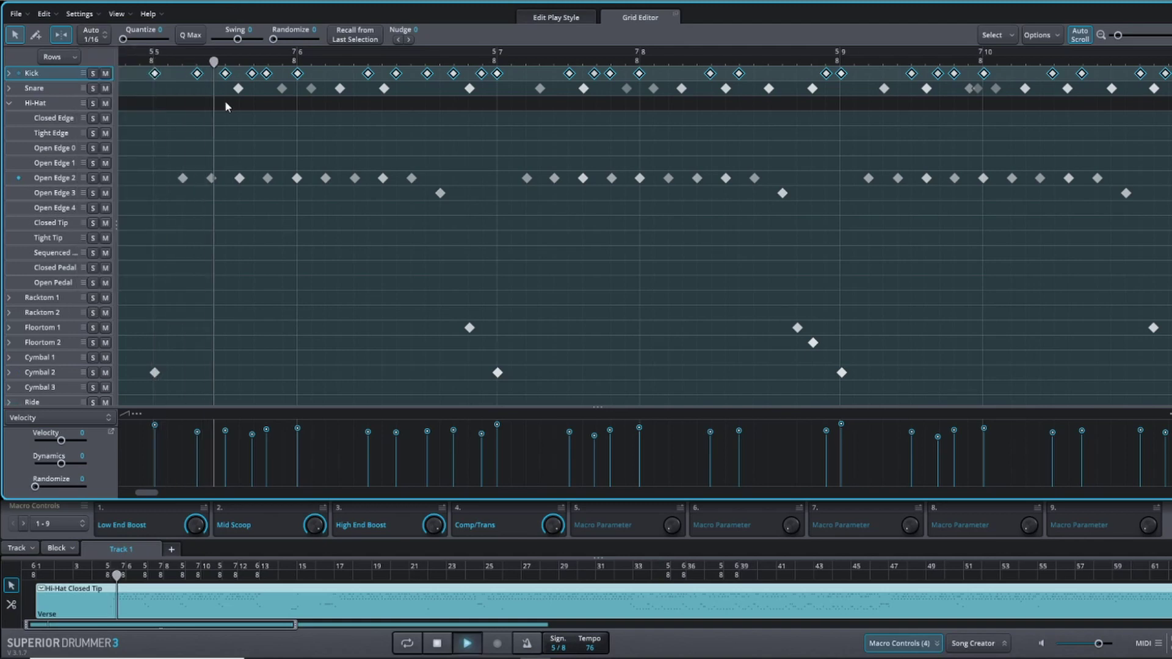
key("space")
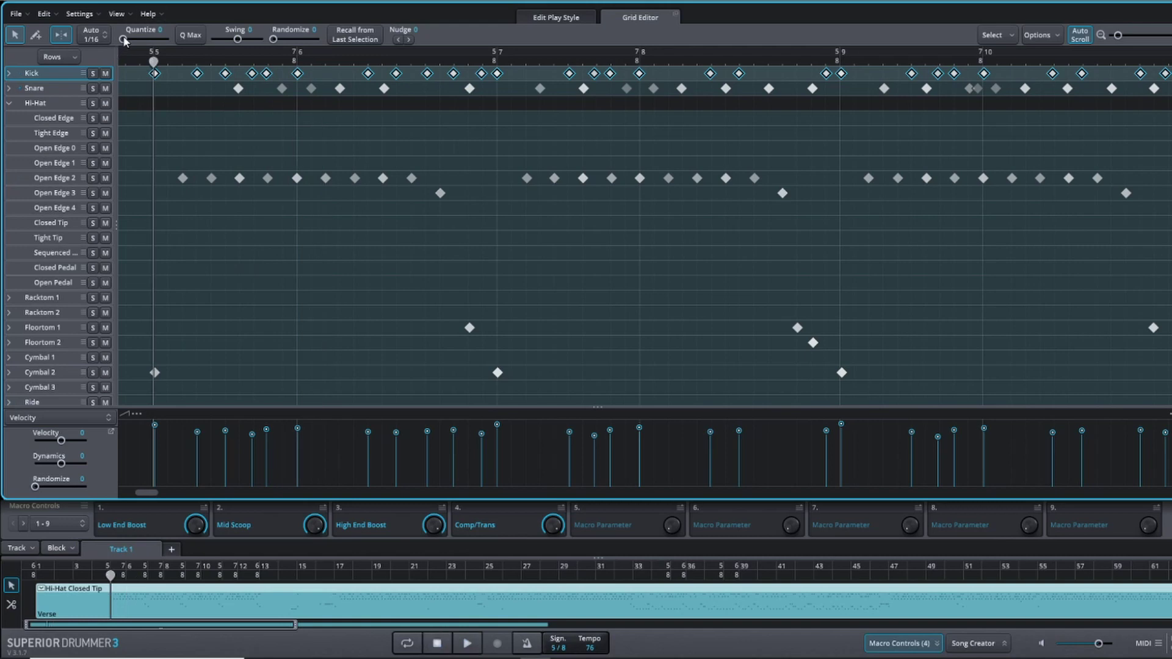
Quantize the selected kick notes by 49, play back the groove, and set their Velocity adjustment to -8
left_click_drag(124, 39, 140, 40)
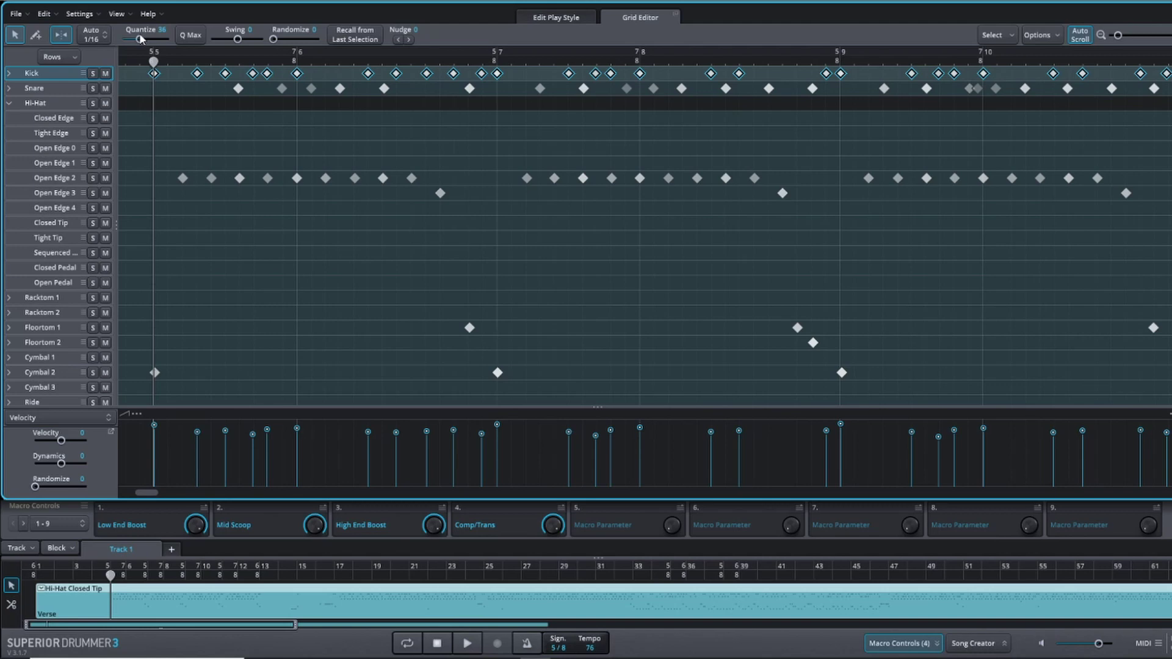
left_click_drag(140, 39, 146, 39)
key("space")
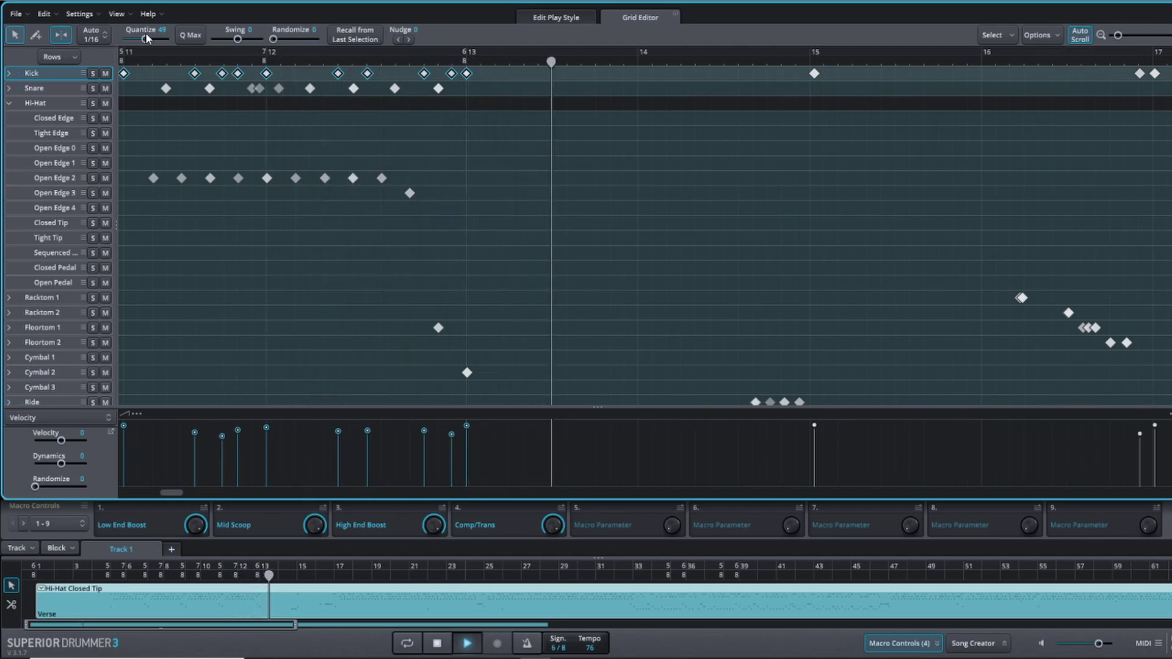
key("space")
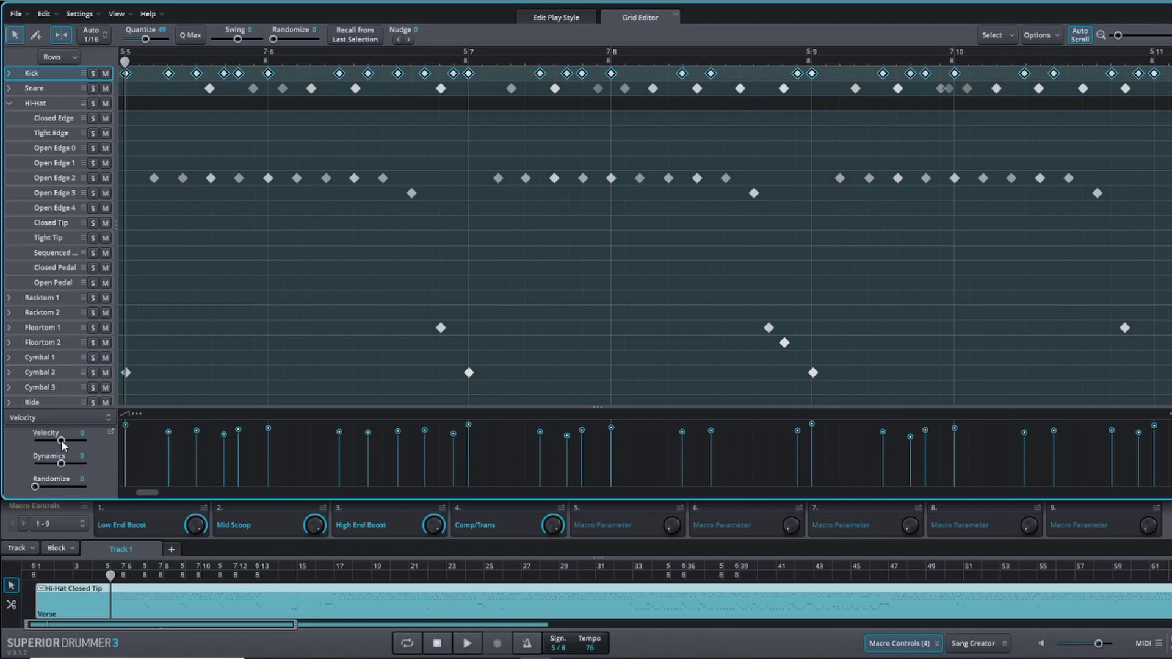
left_click_drag(62, 442, 59, 442)
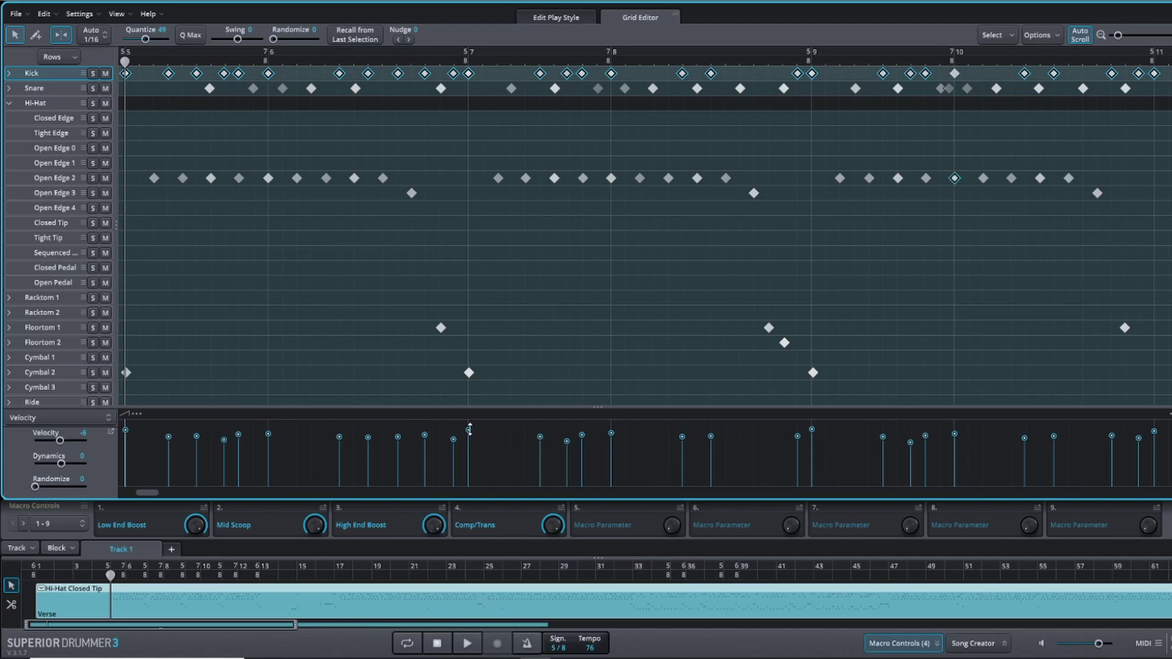
mouse_move(470, 429)
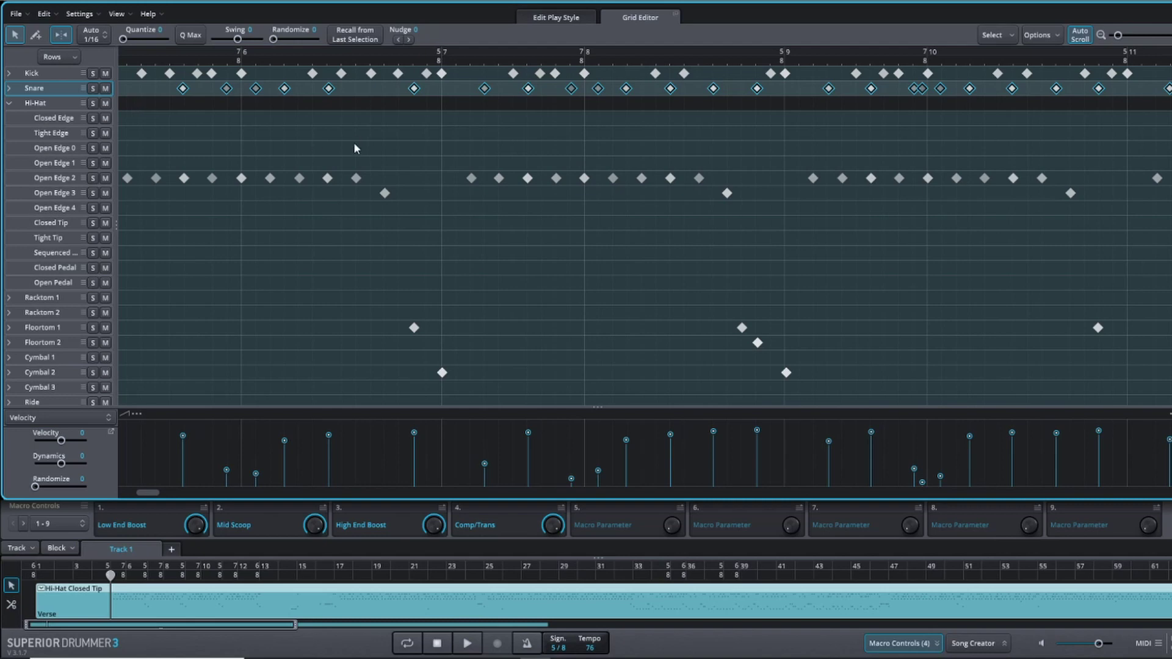
Play back the groove and slightly raise the velocity of the two soft snare ghost notes in the first phrase
key("space")
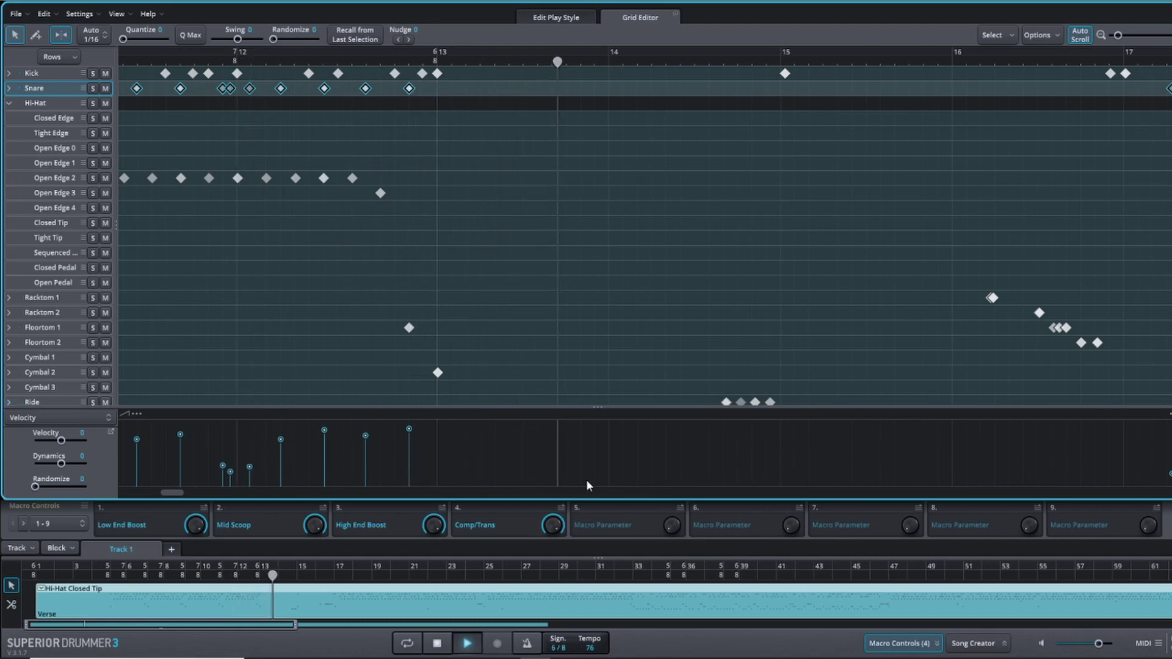
key("space")
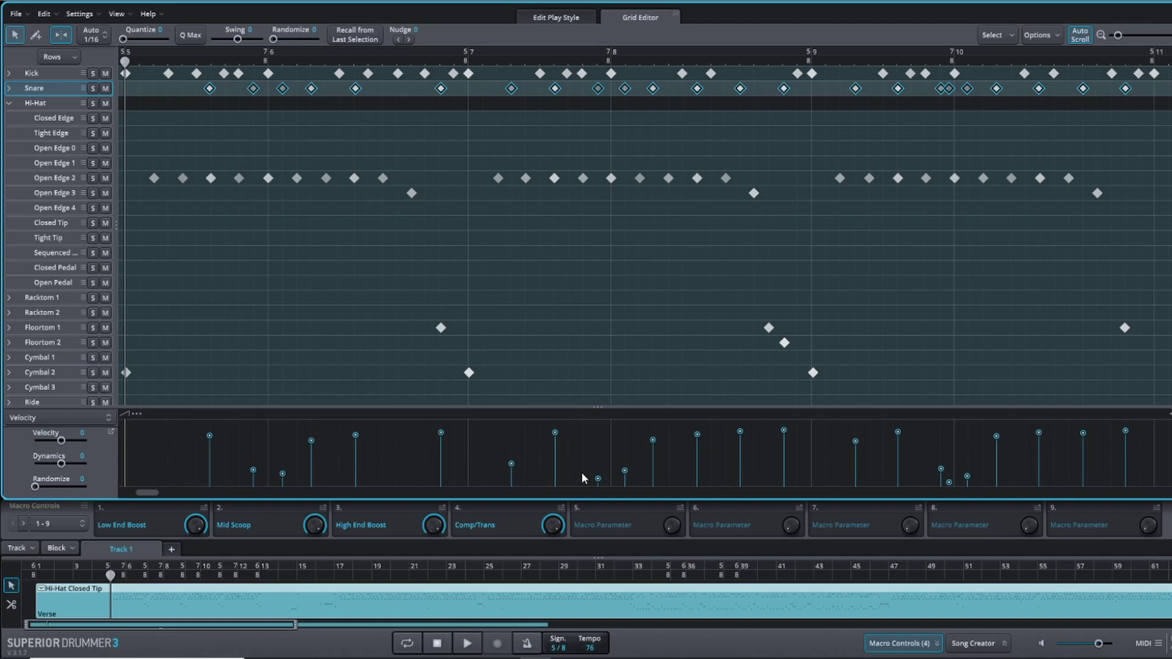
left_click(240, 468)
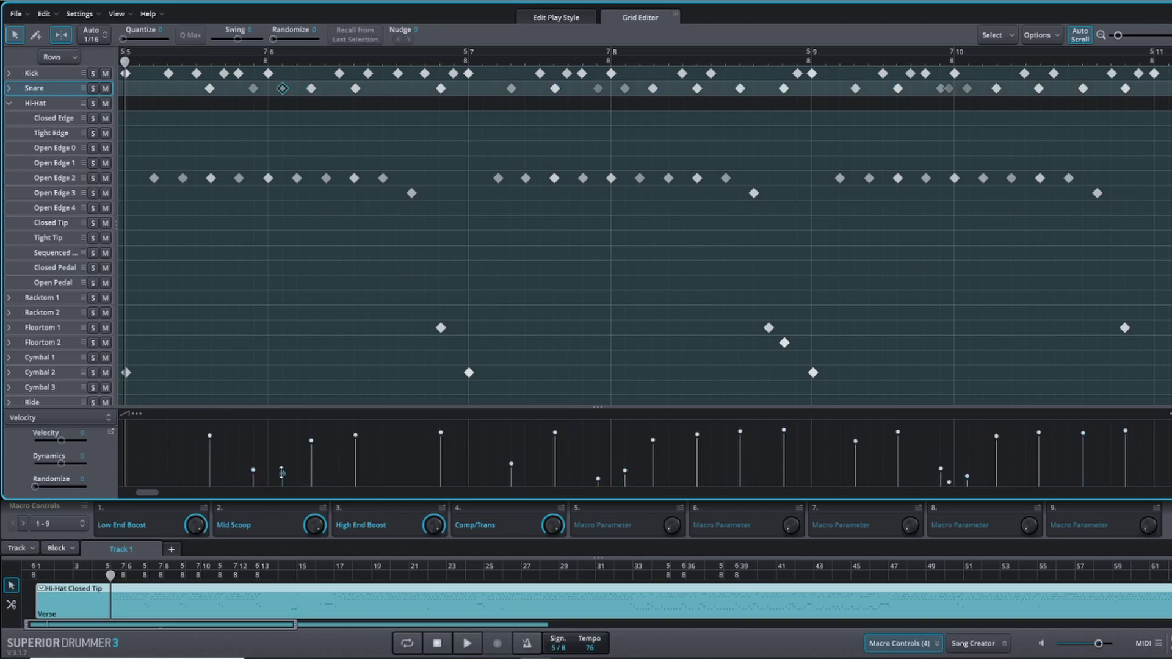
left_click_drag(281, 472, 283, 471)
Collapse the Hi-Hat articulations, expand the Snare articulations, and clear the note selection
left_click(8, 103)
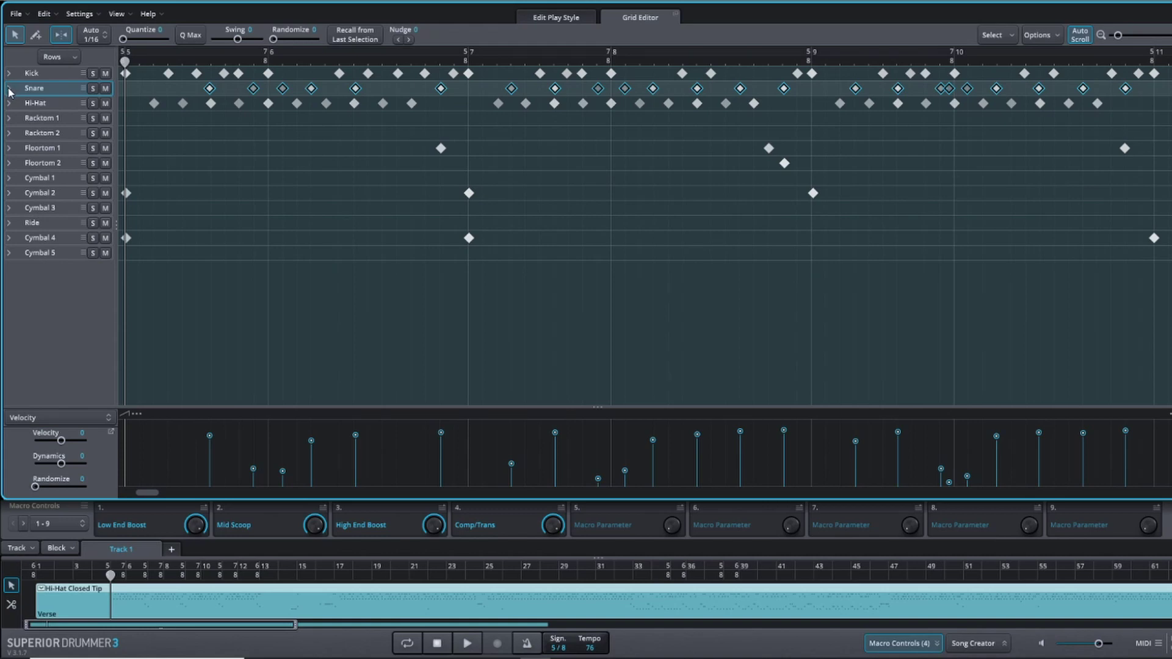
left_click(9, 88)
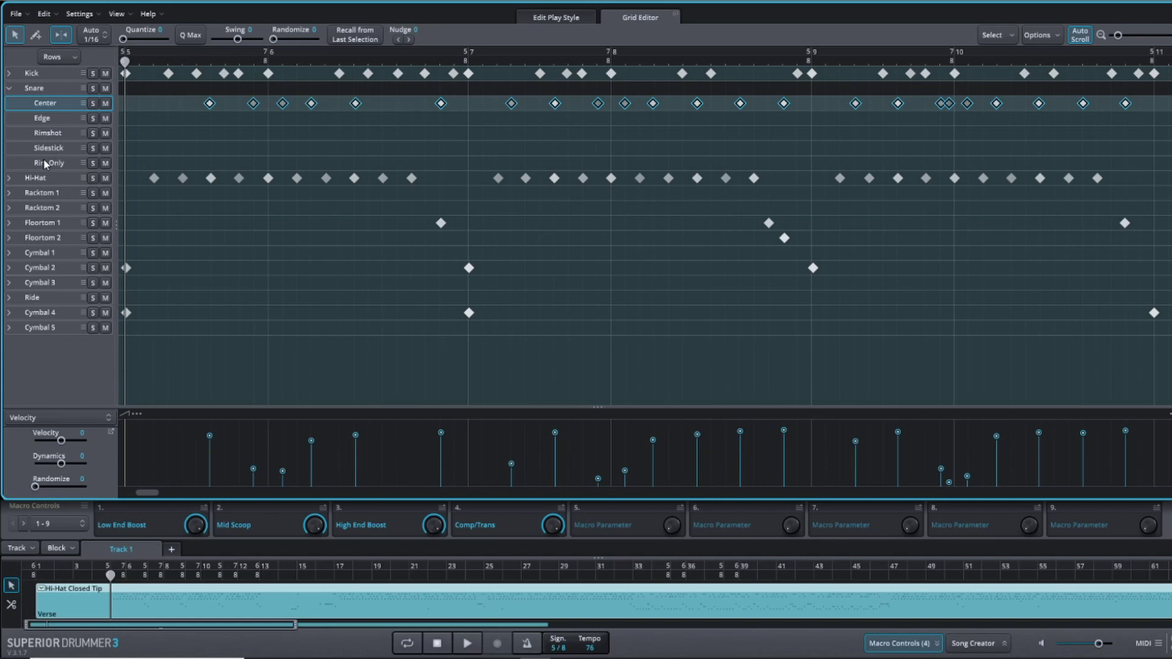
left_click(139, 372)
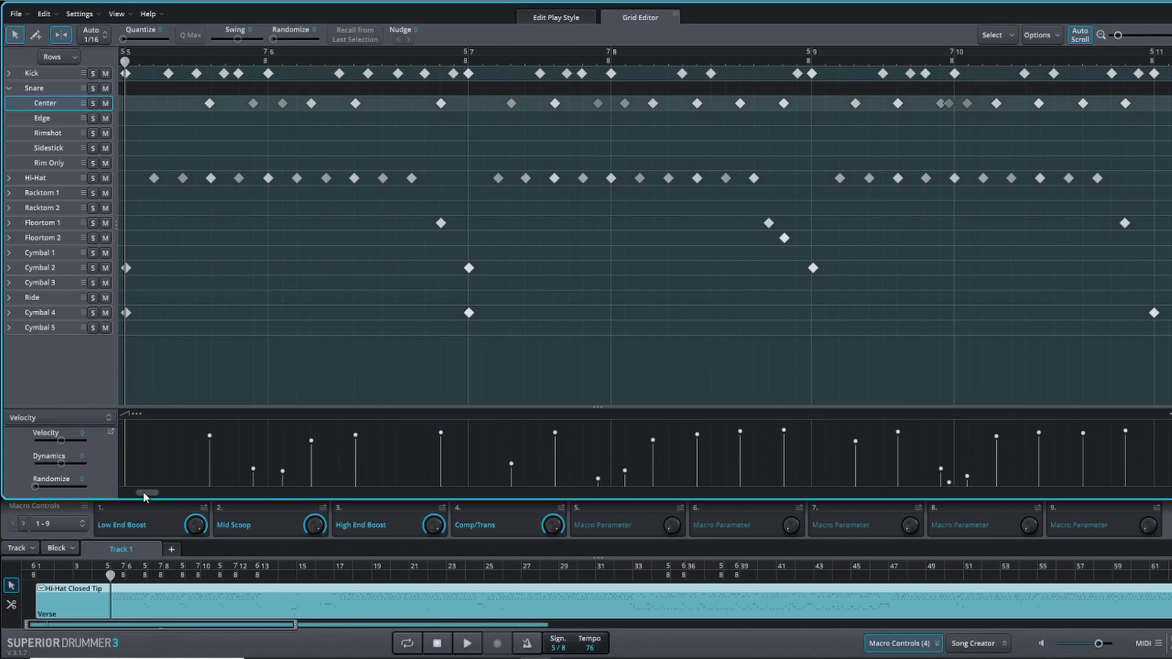
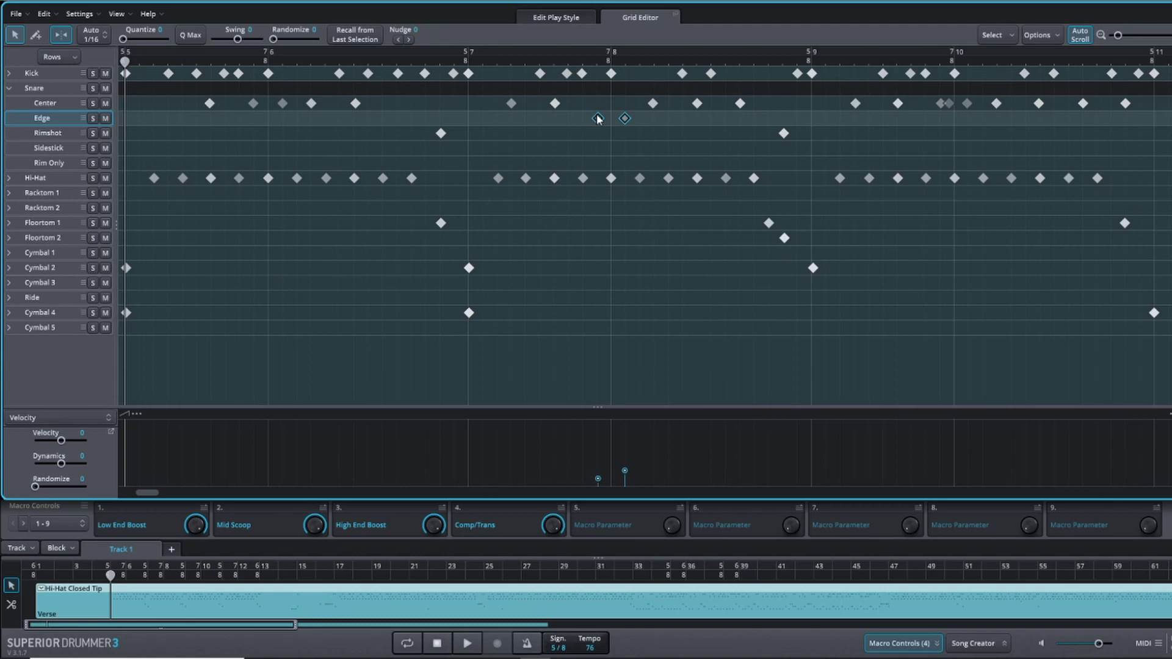
Play back the snare part, return the first Edge note near bar 8 to Center, and raise the other Edge note's velocity slightly
key("space")
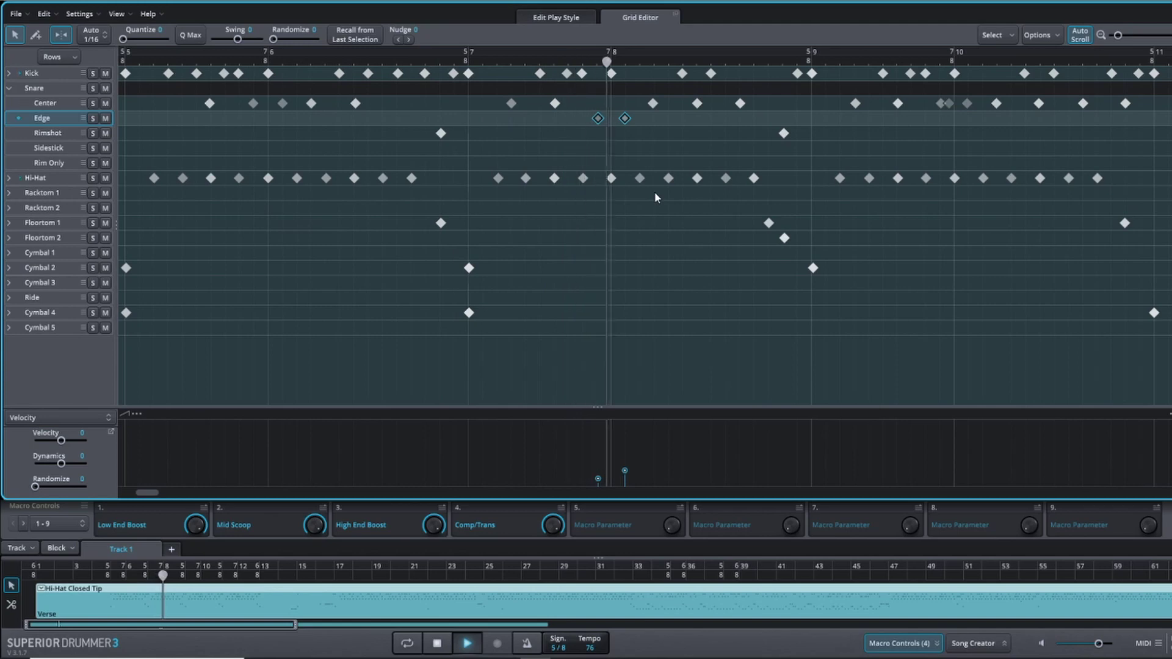
key("space")
left_click_drag(600, 121, 604, 116)
left_click(624, 119)
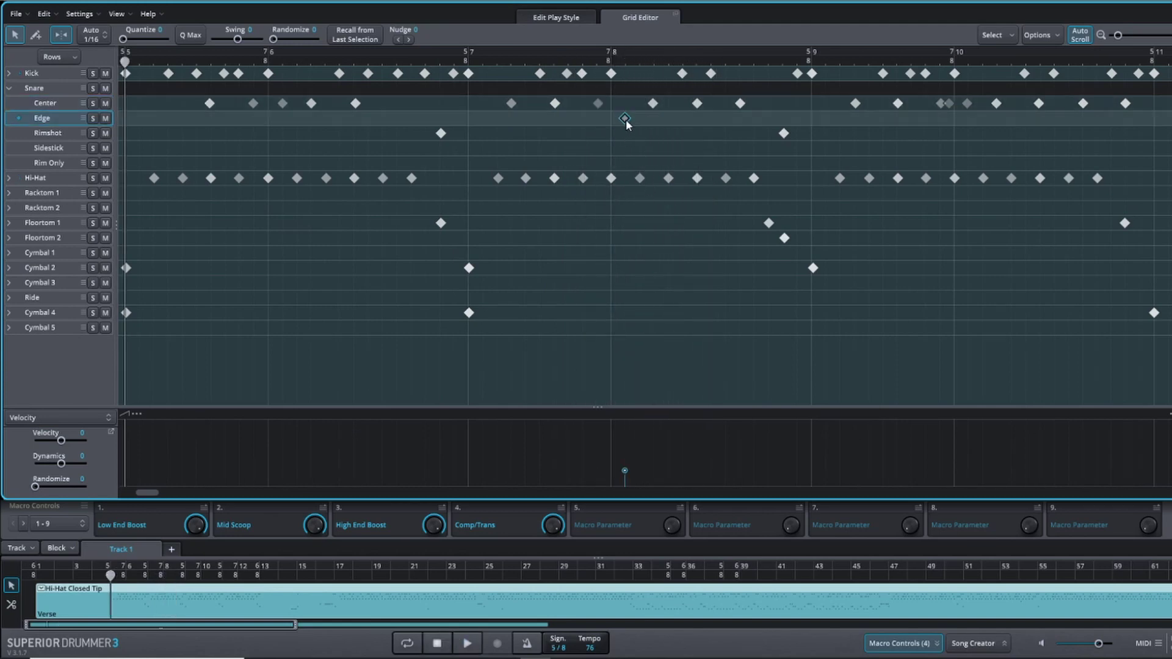
left_click_drag(625, 470, 624, 464)
Play back the Ride passage leading into bar 15 and clear the note selection
key("space")
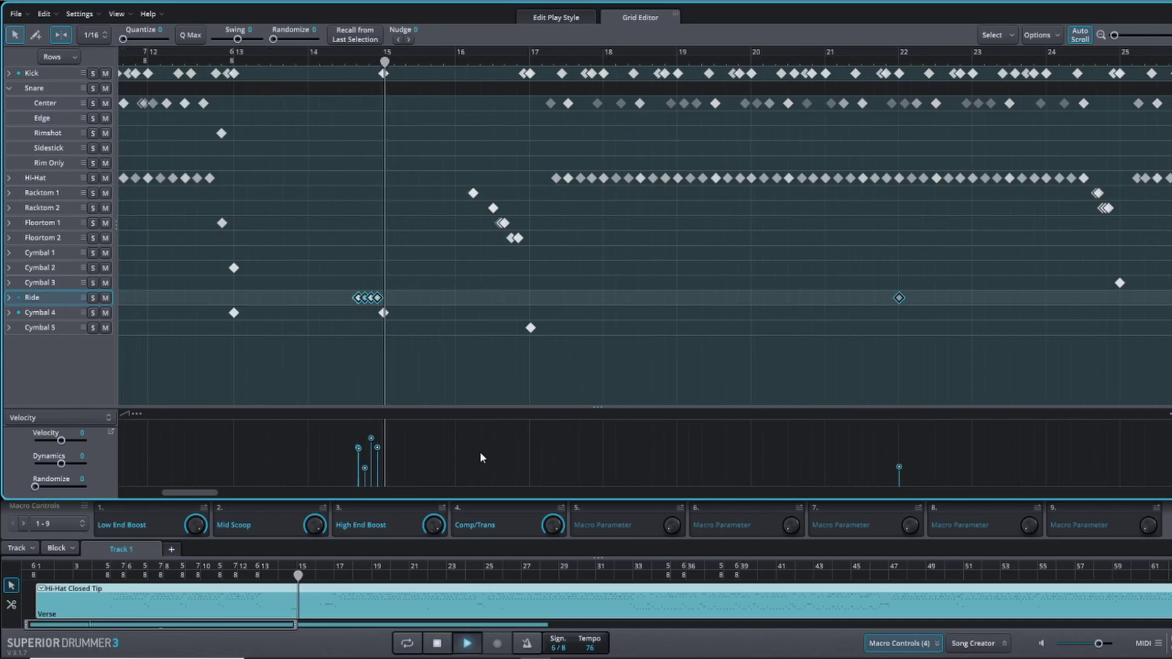
key("space")
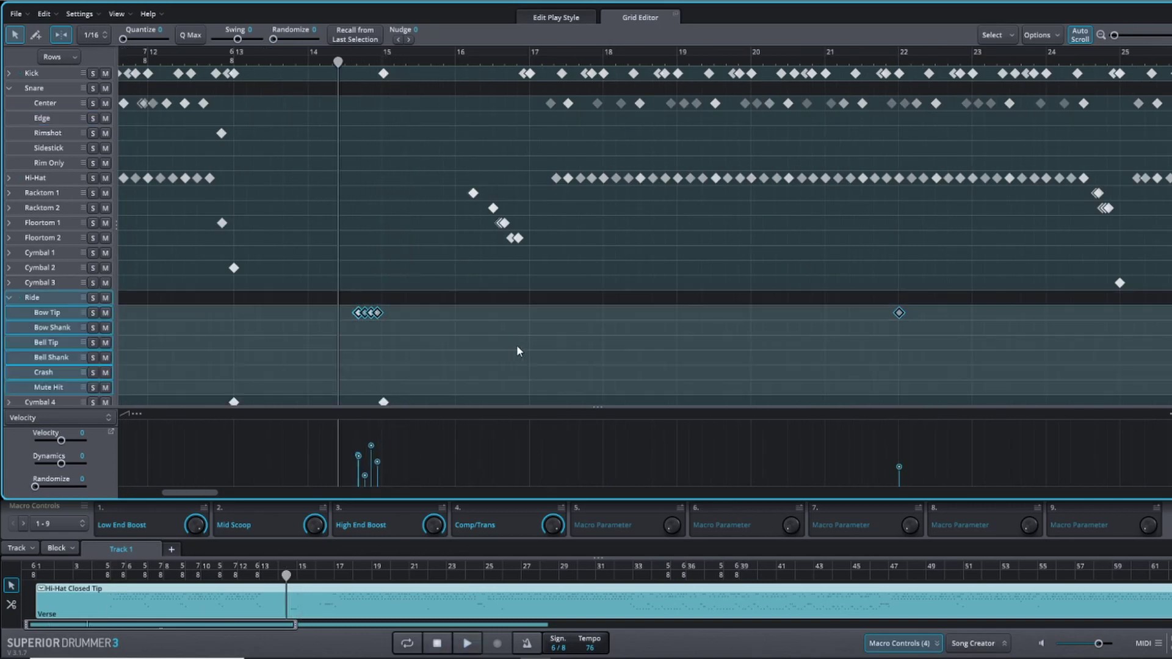
left_click(413, 353)
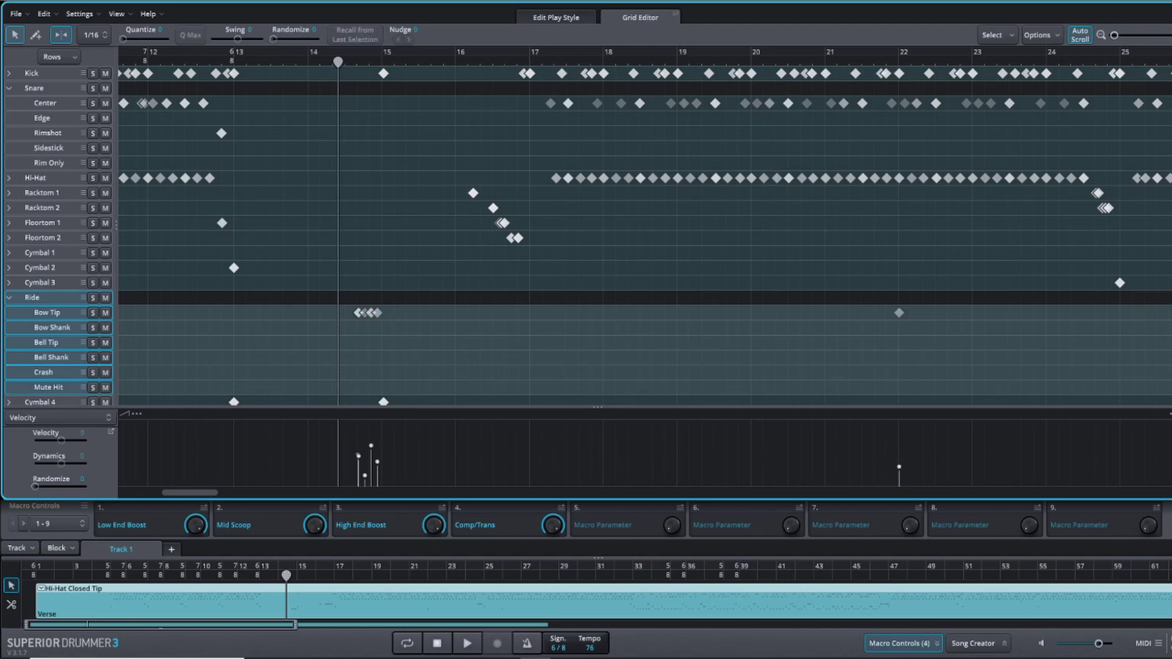
Move the first Ride Bow Tip hit before bar 15 to Bell Tip and play back the passage
left_click_drag(1113, 38, 1139, 34)
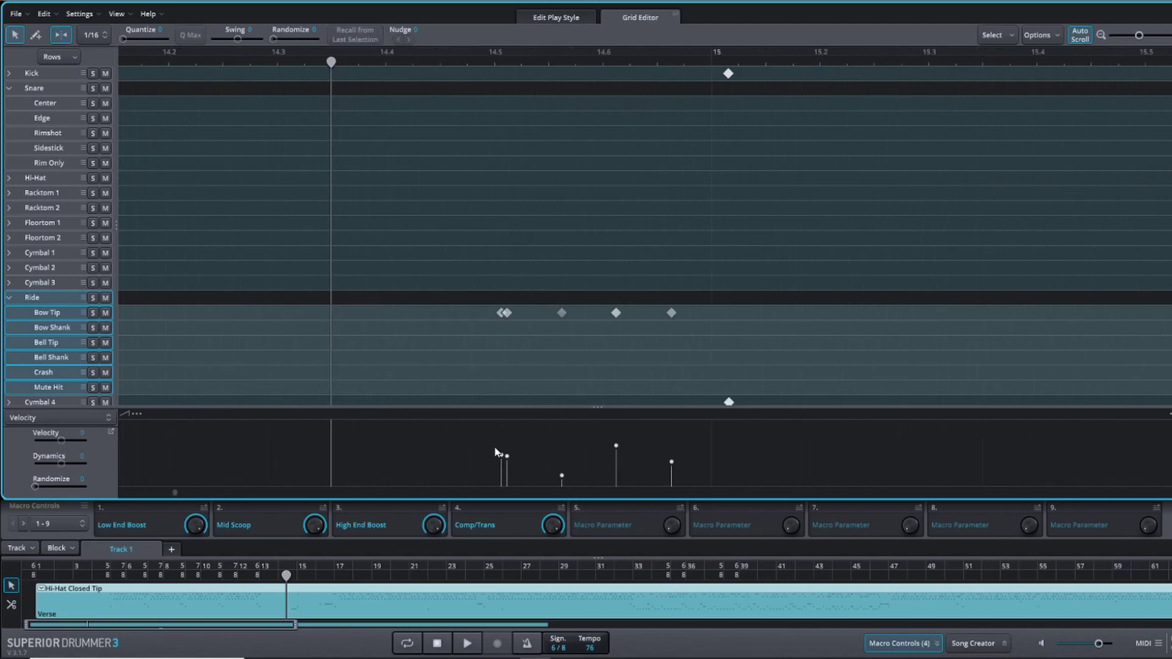
left_click(500, 313)
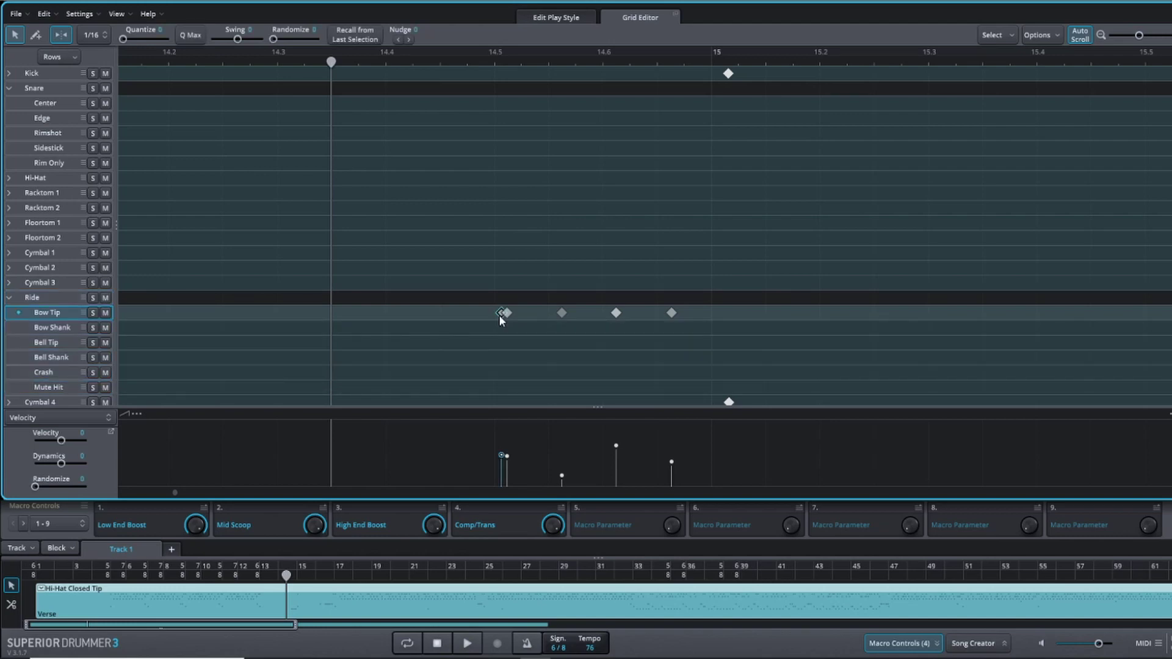
left_click_drag(499, 318, 501, 346)
left_click(557, 361)
key("space")
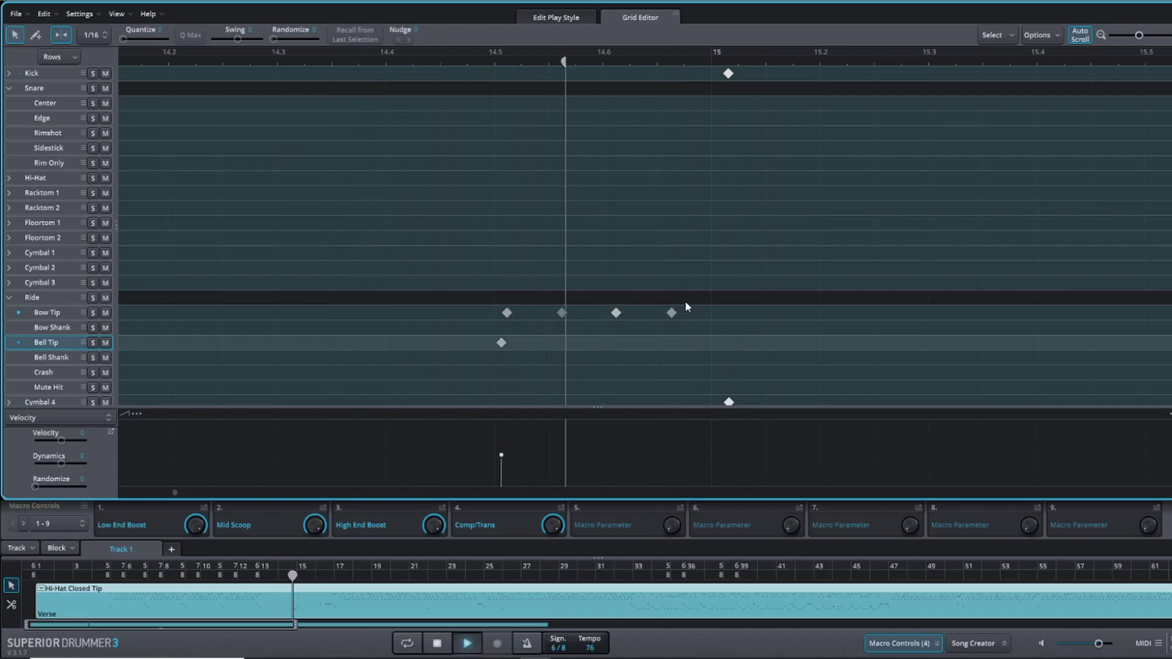
key("space")
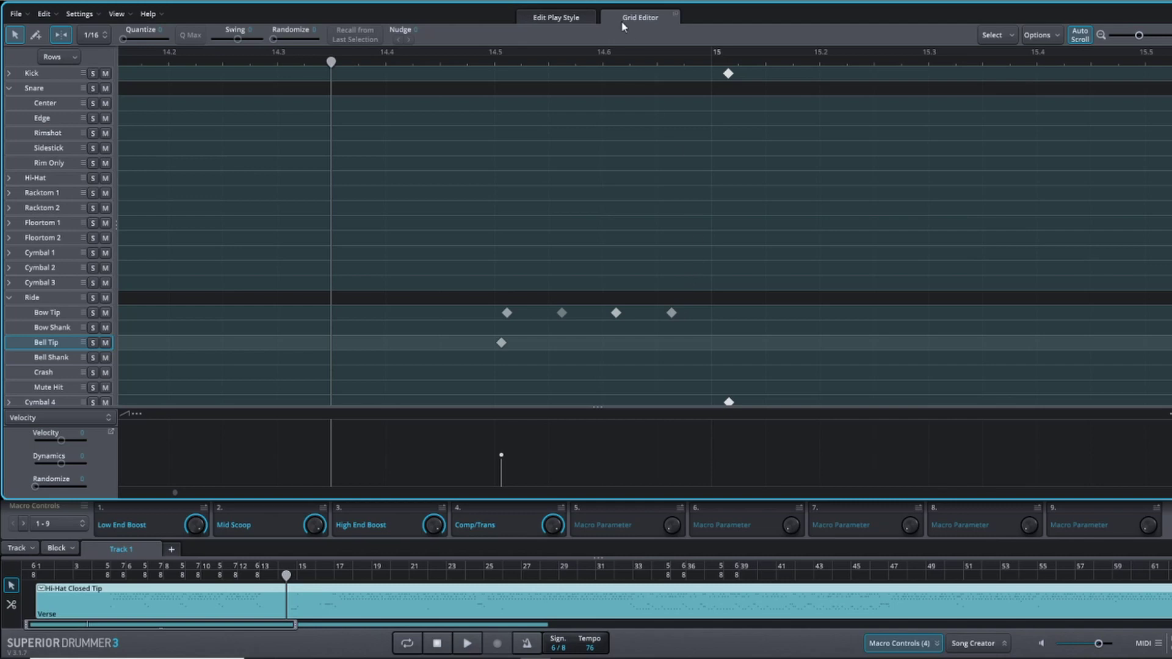
Remove the Ride Bow Tip note at bar 22 while playing back the section that starts at bar 17
left_click_drag(1139, 35, 1118, 37)
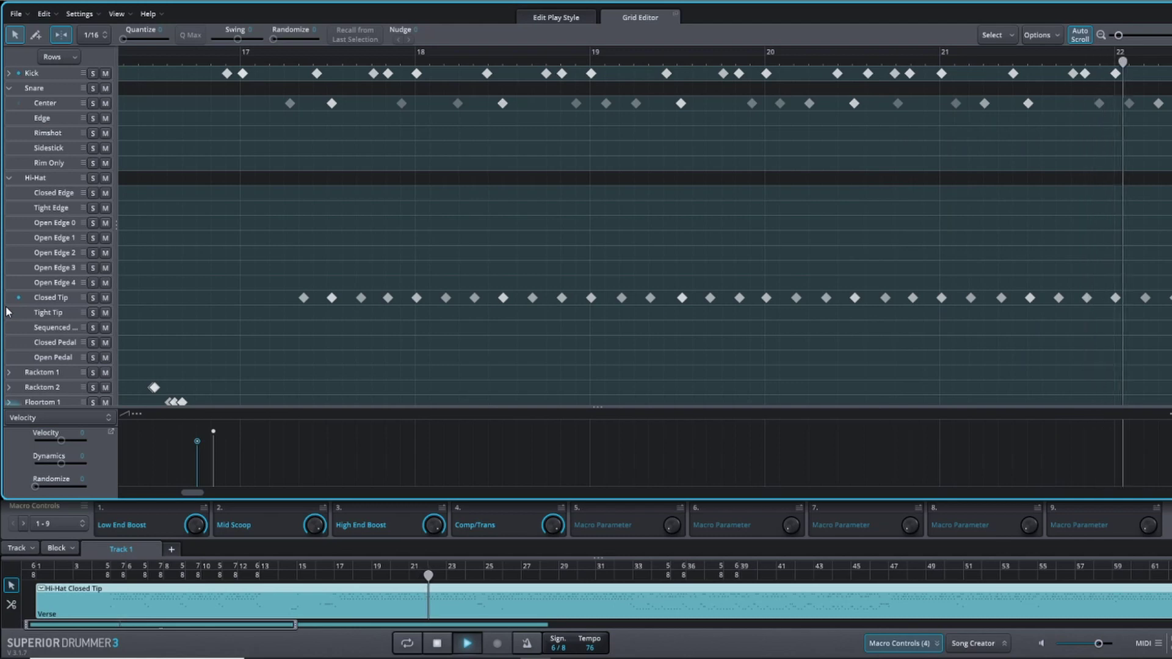
key("space")
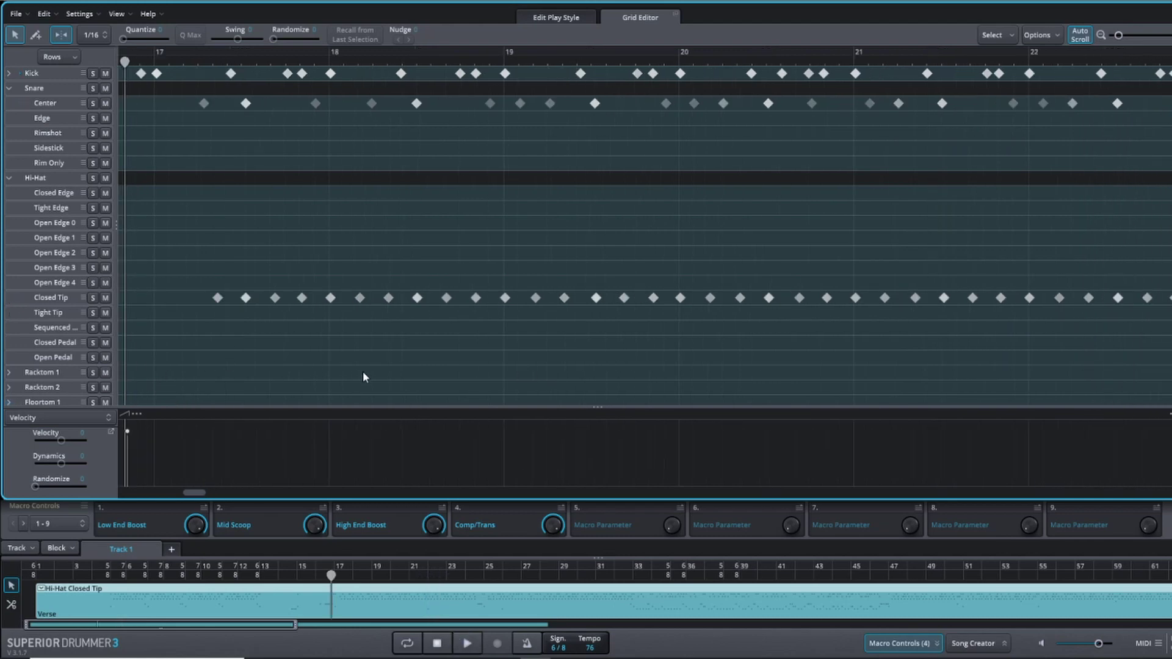
key("space")
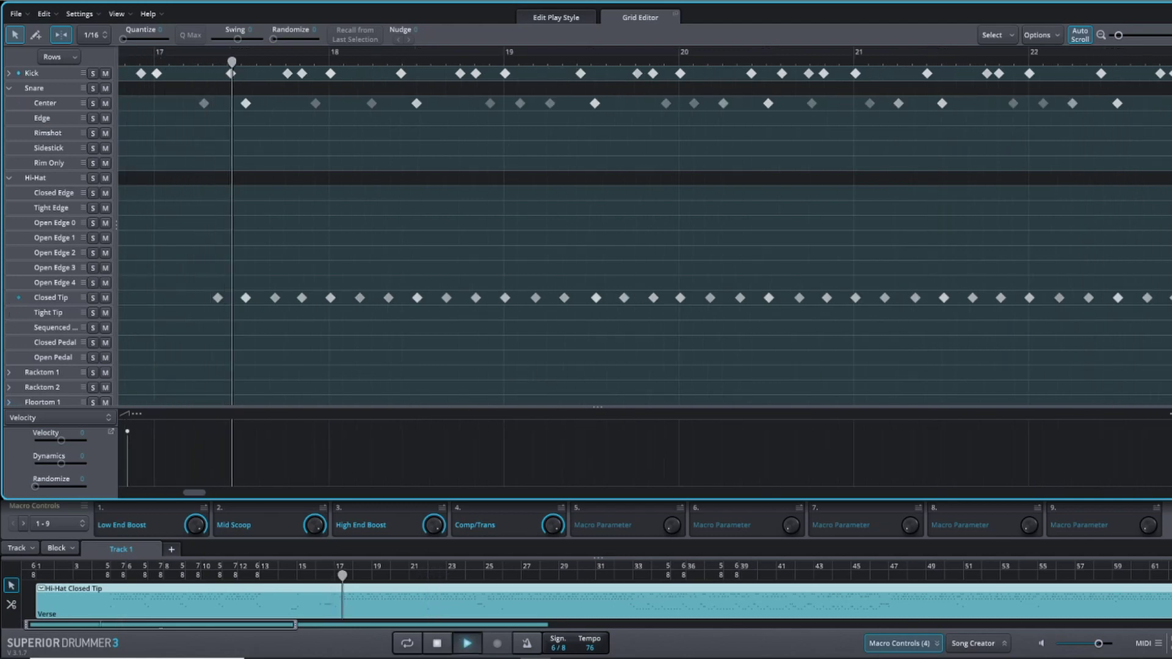
scroll(644, 235, "down", 4)
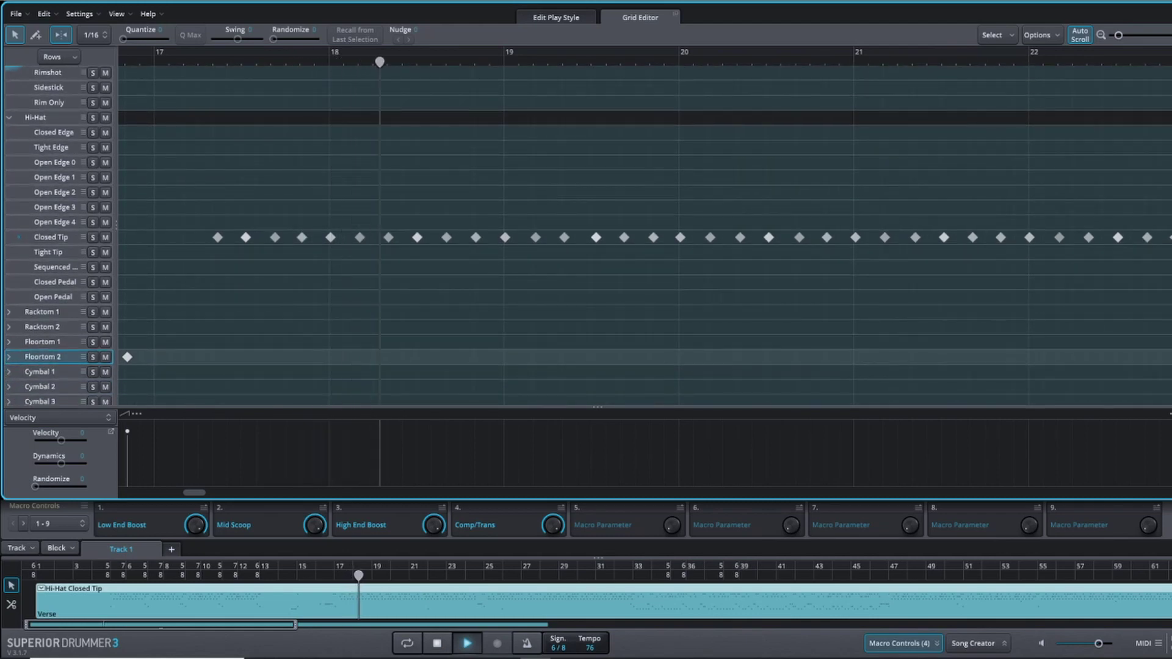
scroll(644, 235, "down", 3)
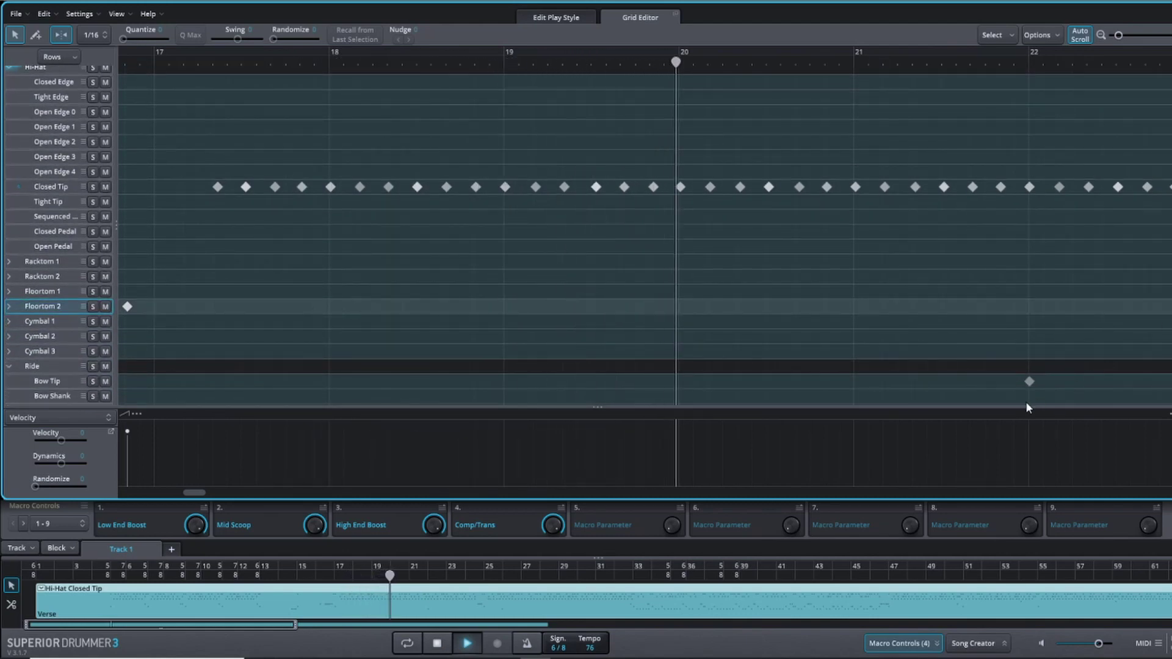
right_click(1029, 382)
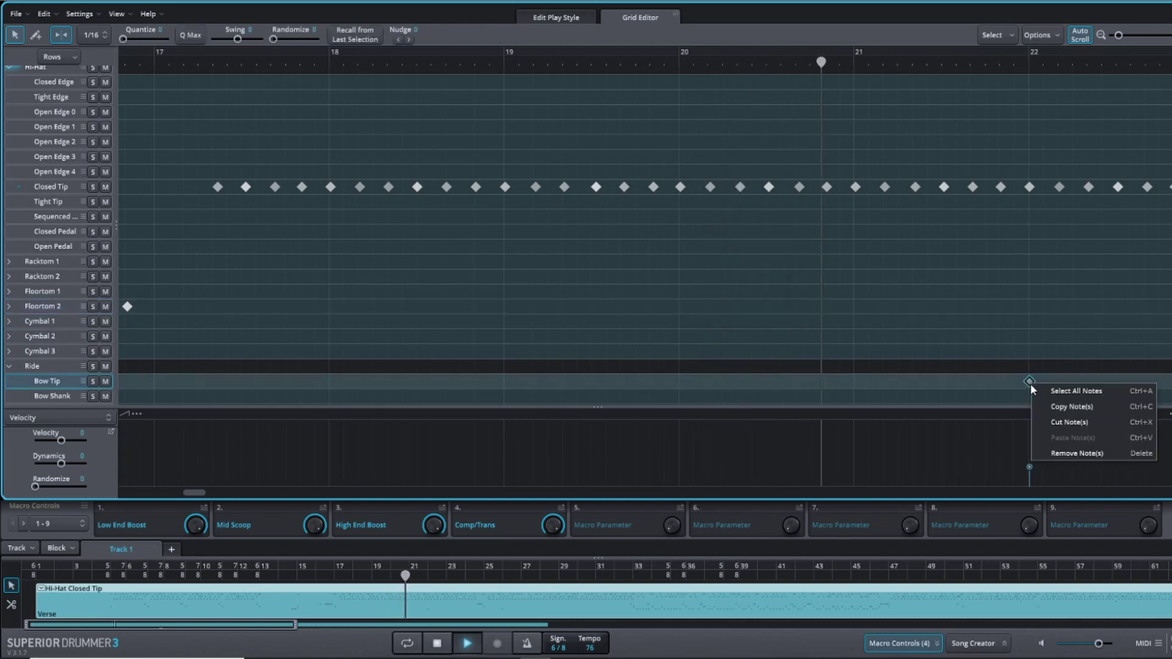
left_click(1052, 452)
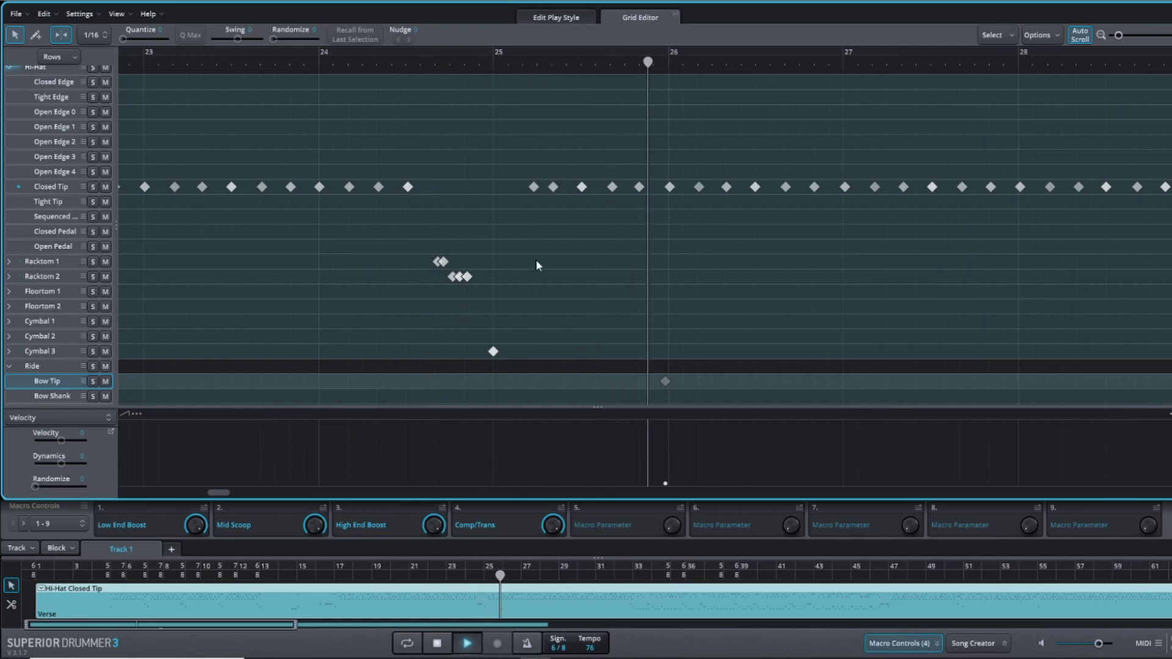
key("space")
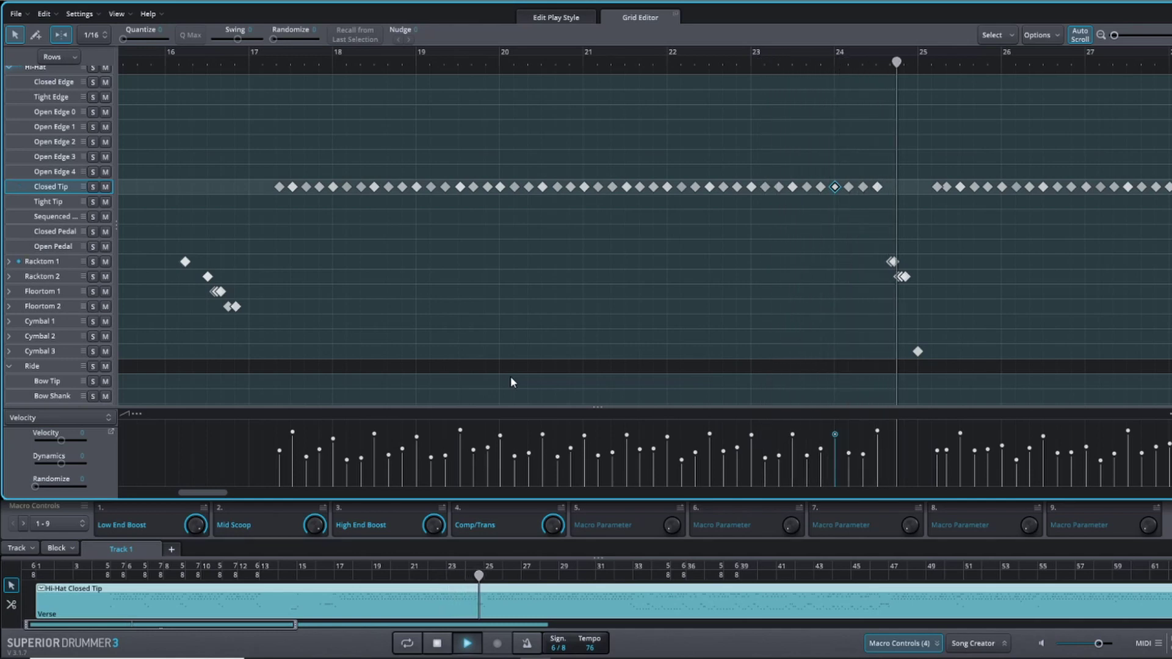
key("space")
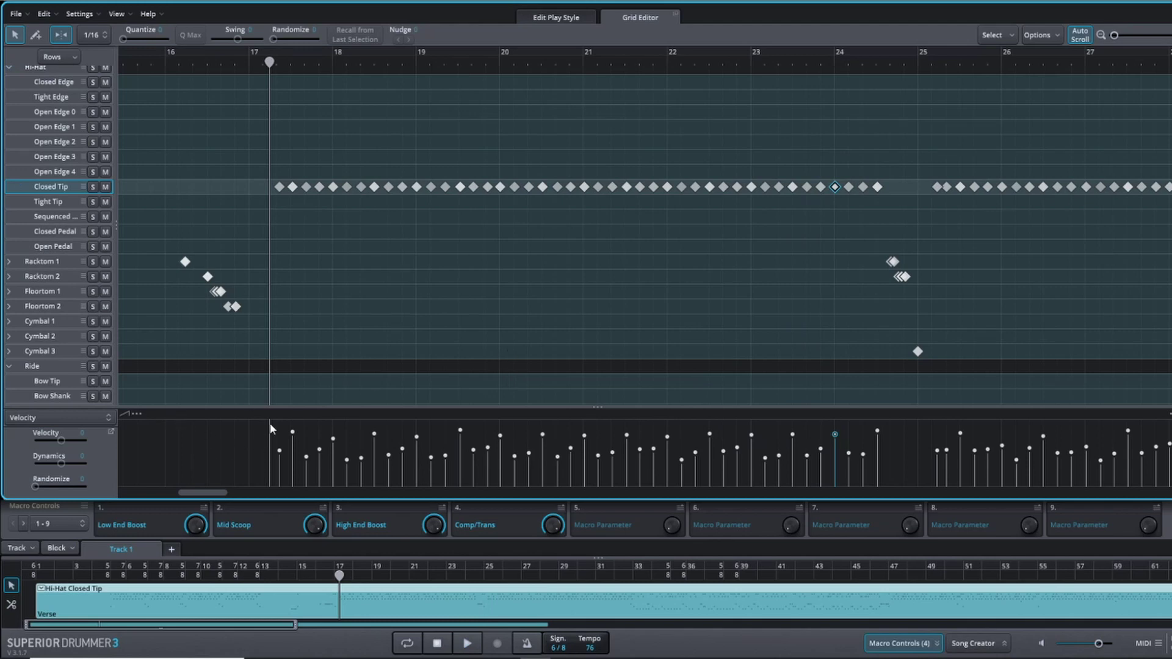
Slightly lower the velocities of the hi-hat Closed Tip notes from bar 17 through bar 24, move them to Closed Edge, and play back
left_click_drag(273, 429, 889, 473)
left_click_drag(877, 431, 877, 435)
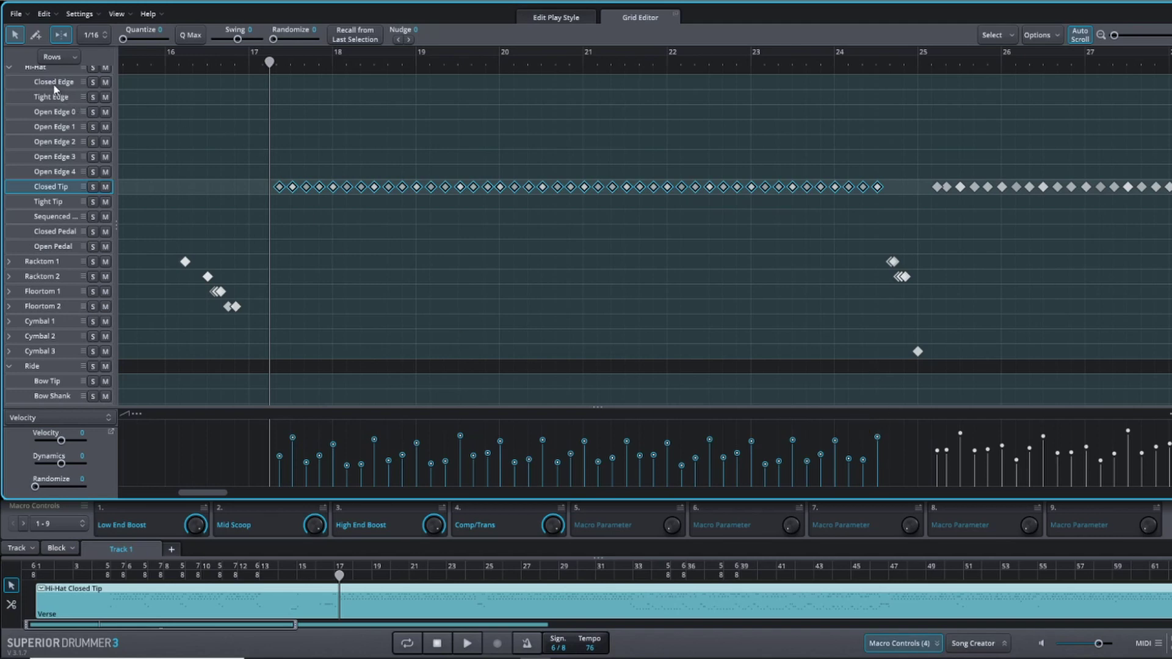
left_click_drag(288, 188, 266, 87)
key("space")
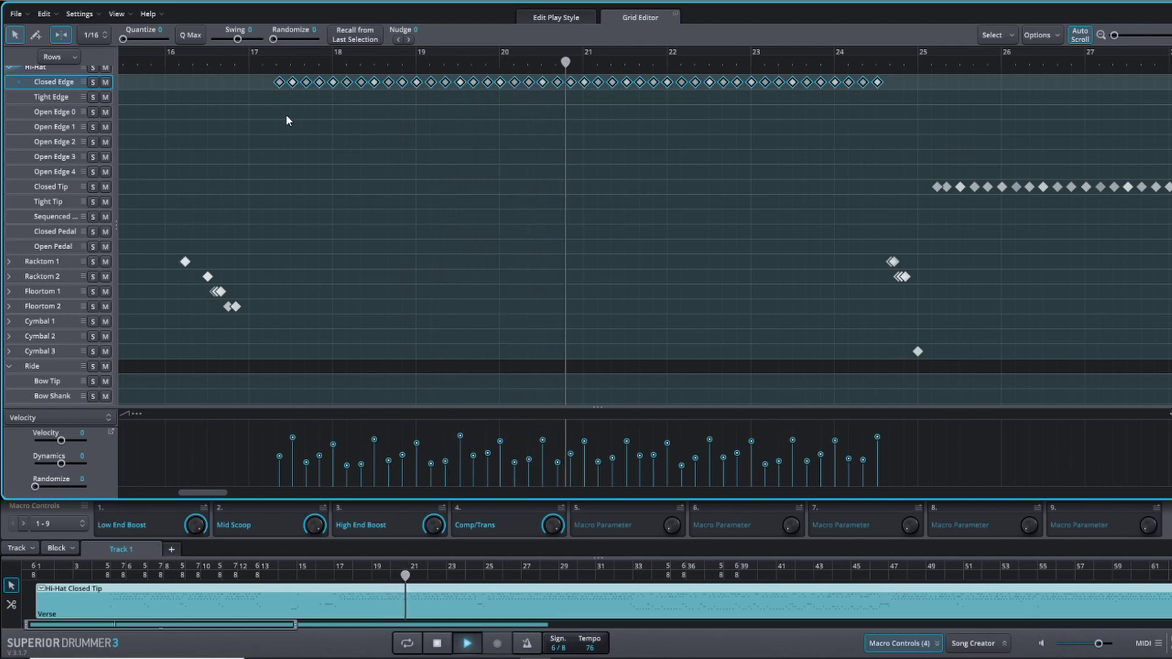
key("space")
Move the Closed Edge note at bar 18 to Open Edge 0 and play back the passage
left_click(333, 83)
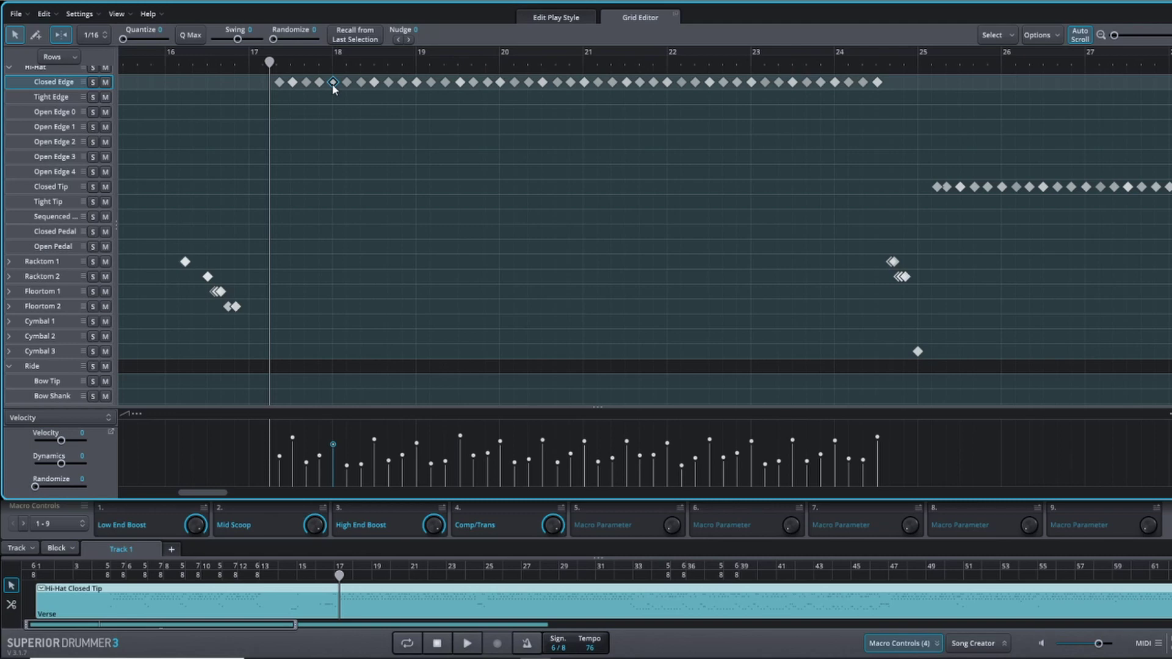
left_click_drag(334, 88, 336, 122)
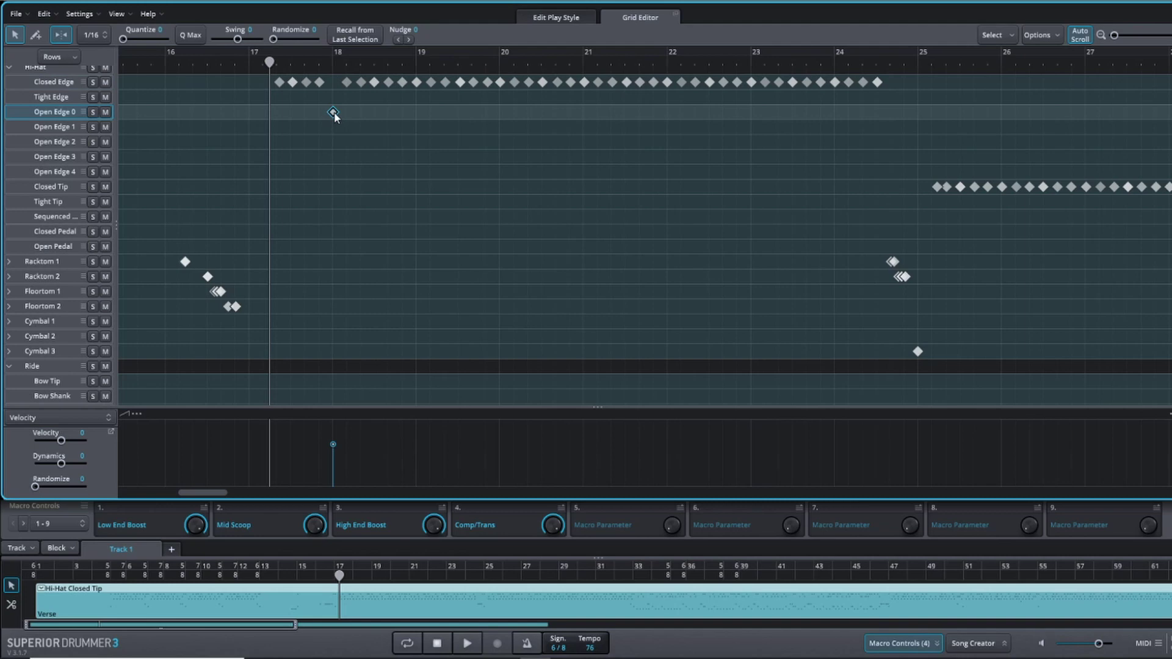
key("space")
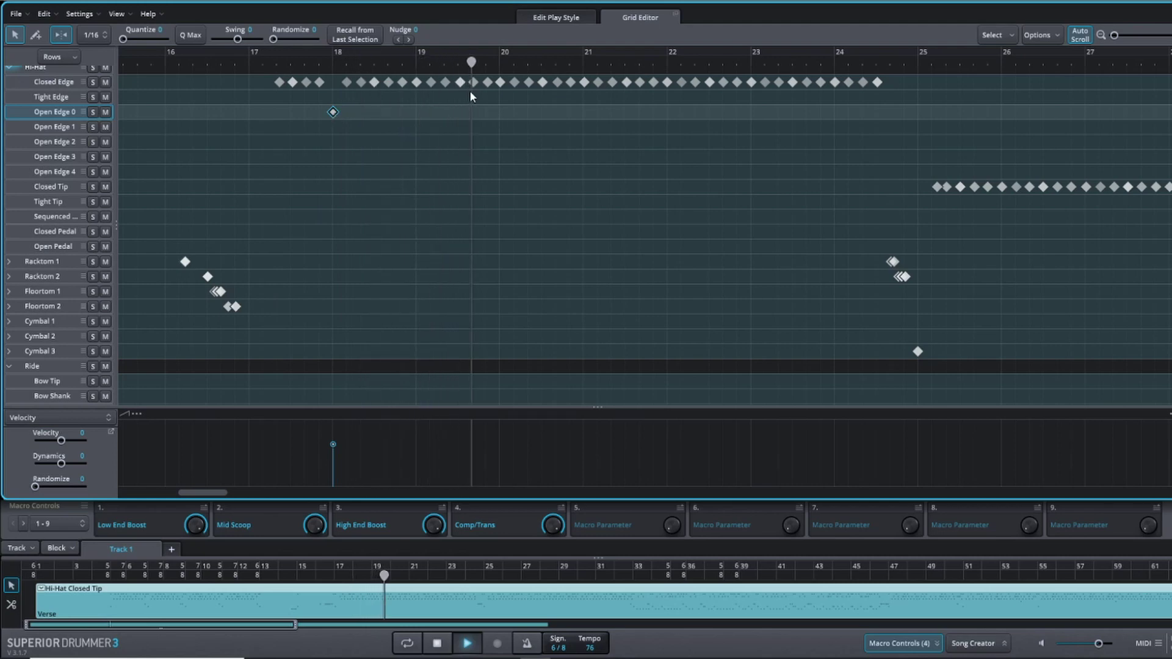
key("space")
Move the Closed Edge notes at bars 20 and 22 to Open Edge 0, playing back the passage after each change
left_click(500, 82)
left_click_drag(499, 81, 498, 114)
key("space")
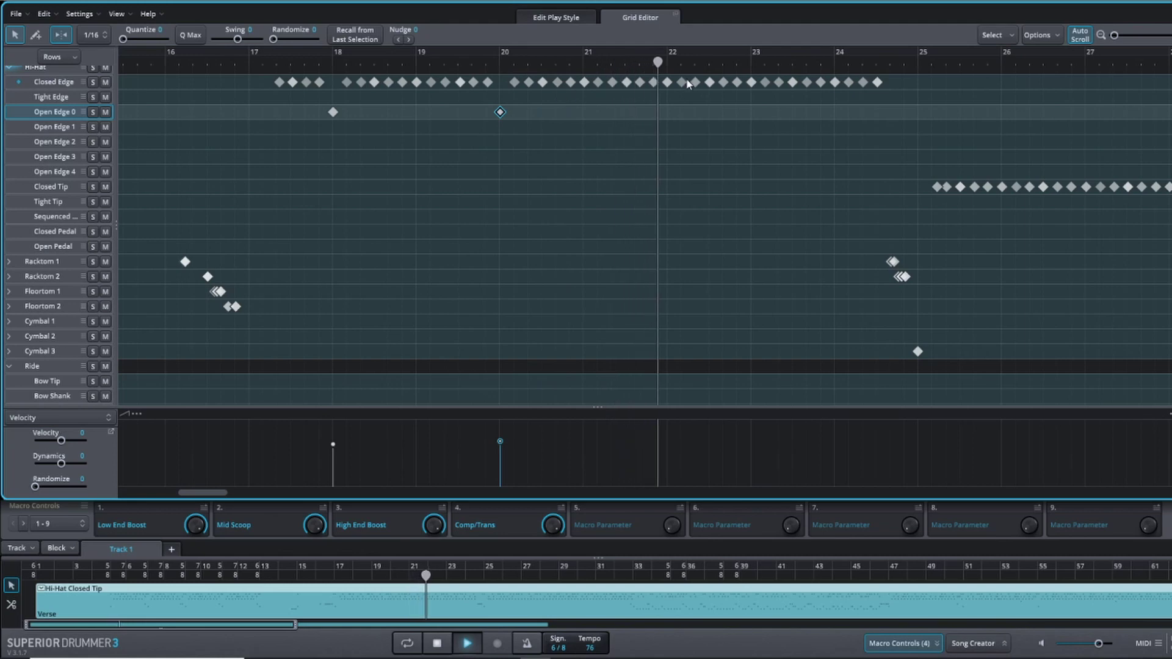
key("space")
left_click_drag(667, 82, 669, 112)
key("space")
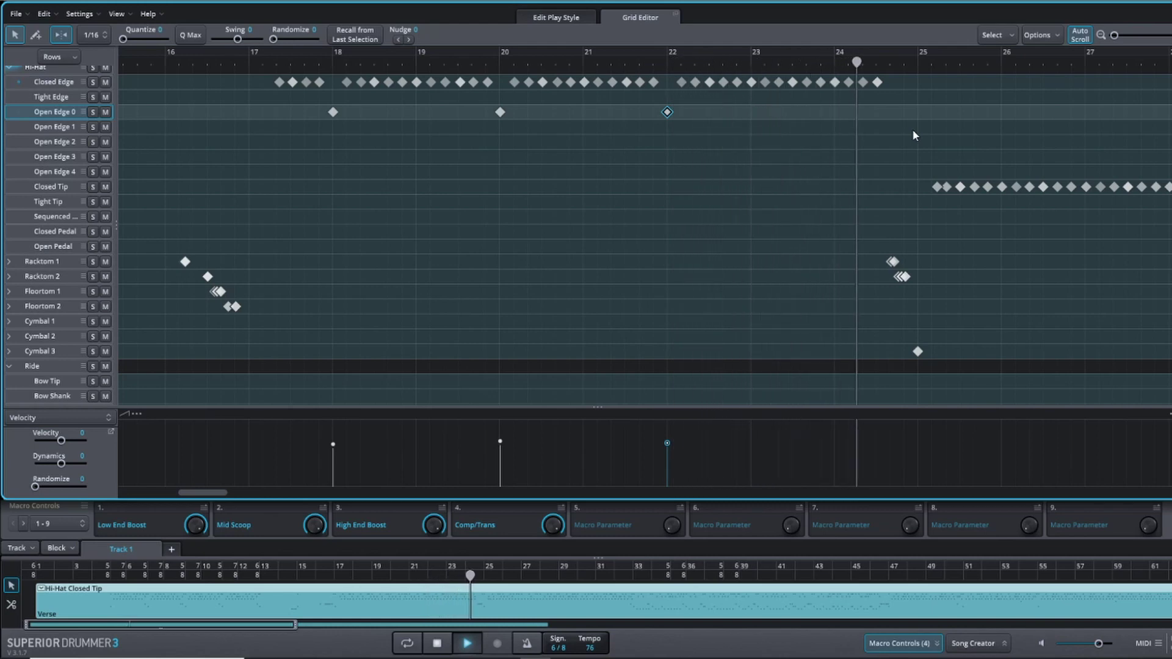
key("space")
Move the last two Closed Edge notes of bar 24 to Open Edge 0 and Open Edge 1, and play back the section from bar 22
left_click_drag(863, 83, 862, 112)
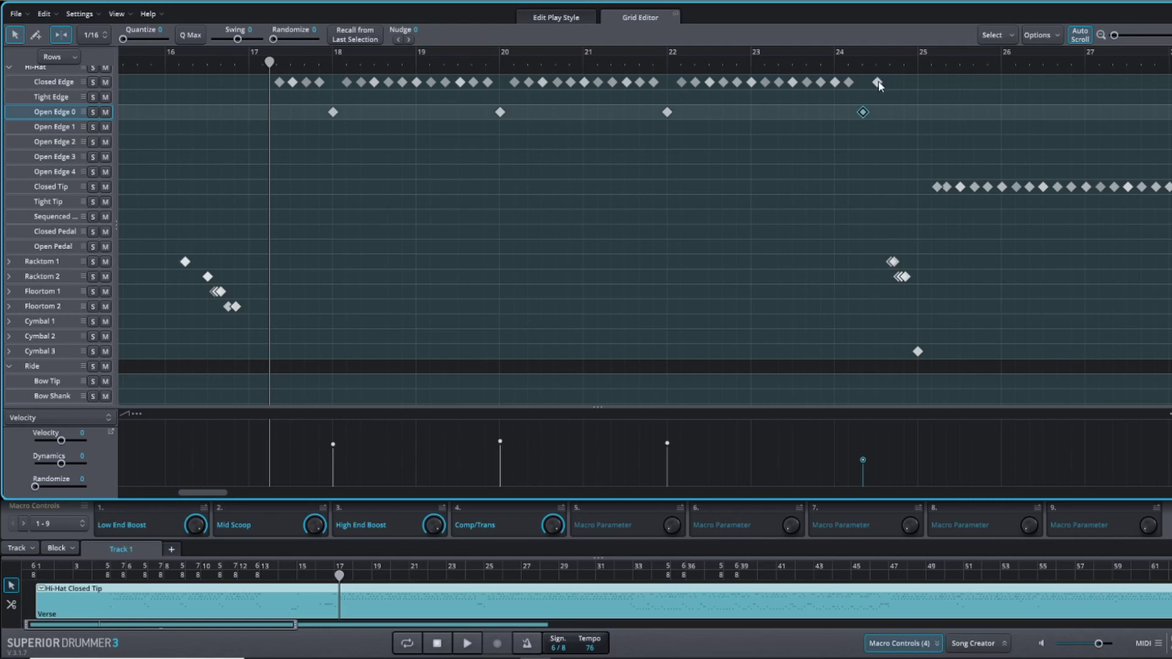
left_click(877, 82)
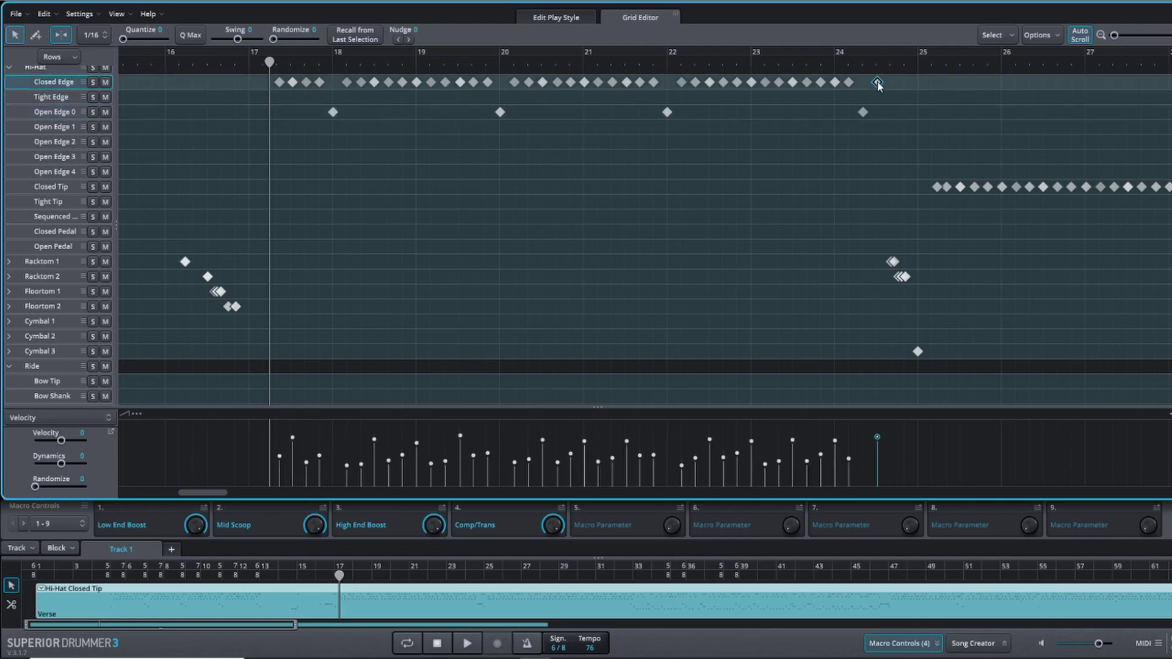
left_click_drag(877, 83, 881, 128)
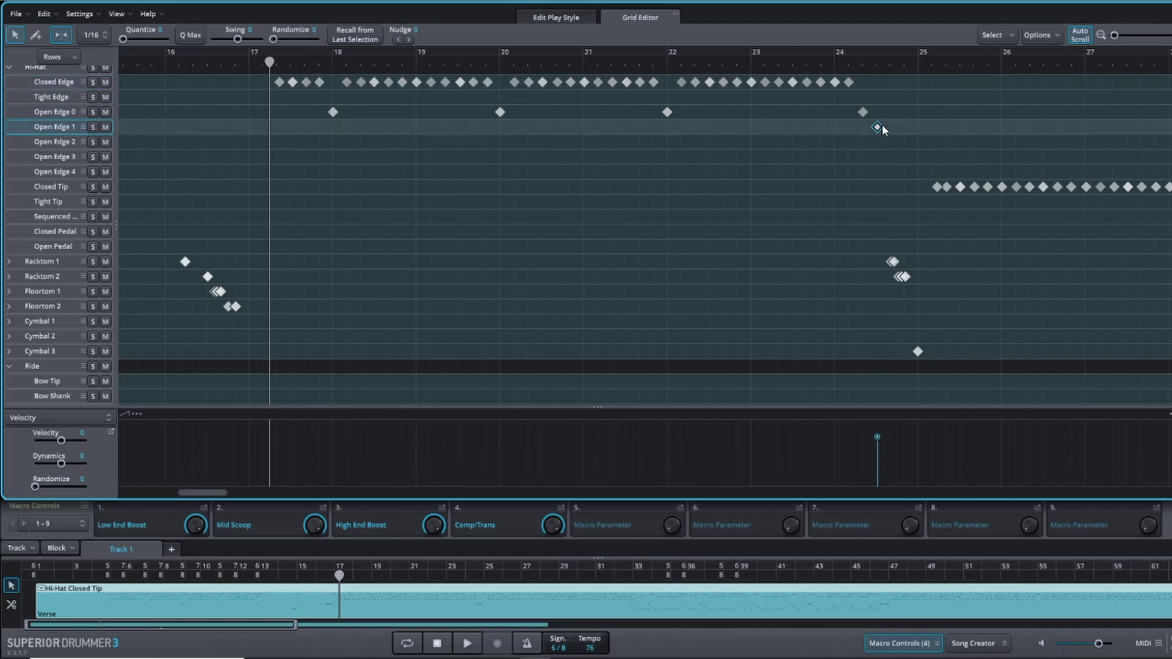
left_click(676, 61)
key("space")
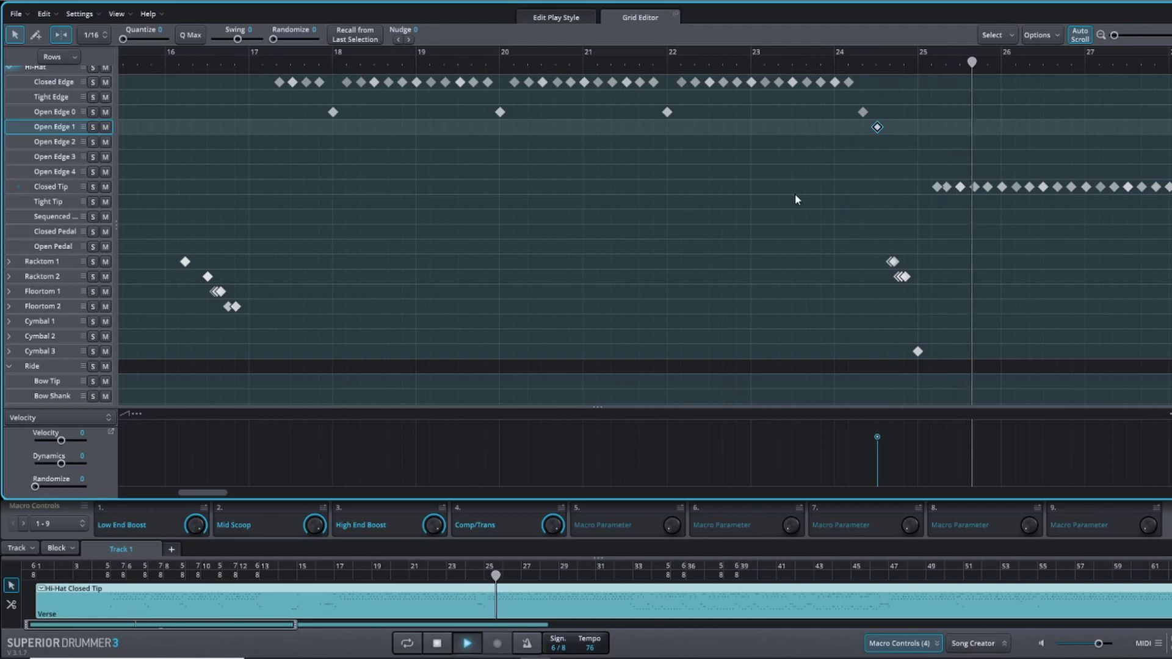
key("space")
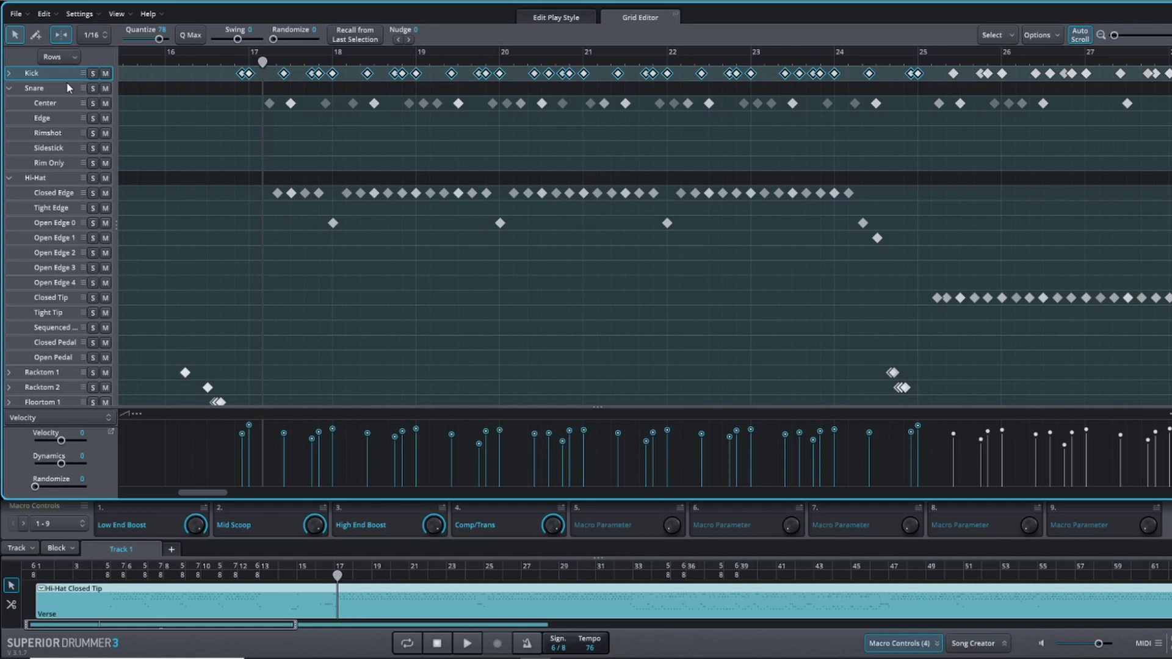
Clear the kick note selection and activate the Pencil tool for adding notes
left_click(251, 149)
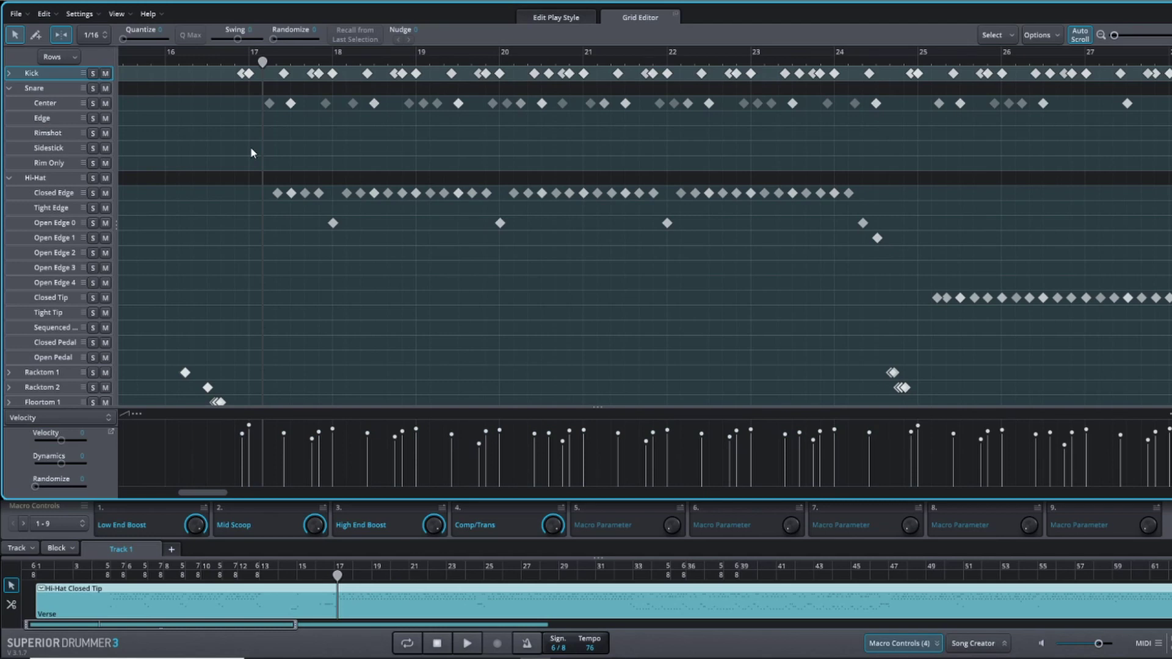
left_click(36, 35)
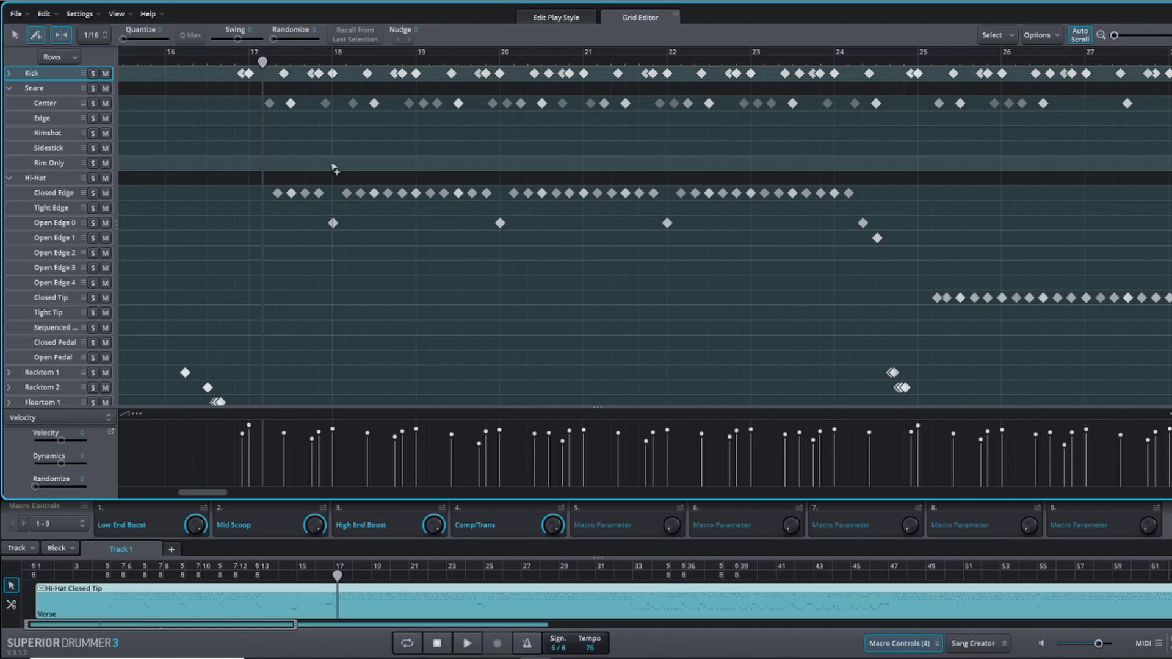